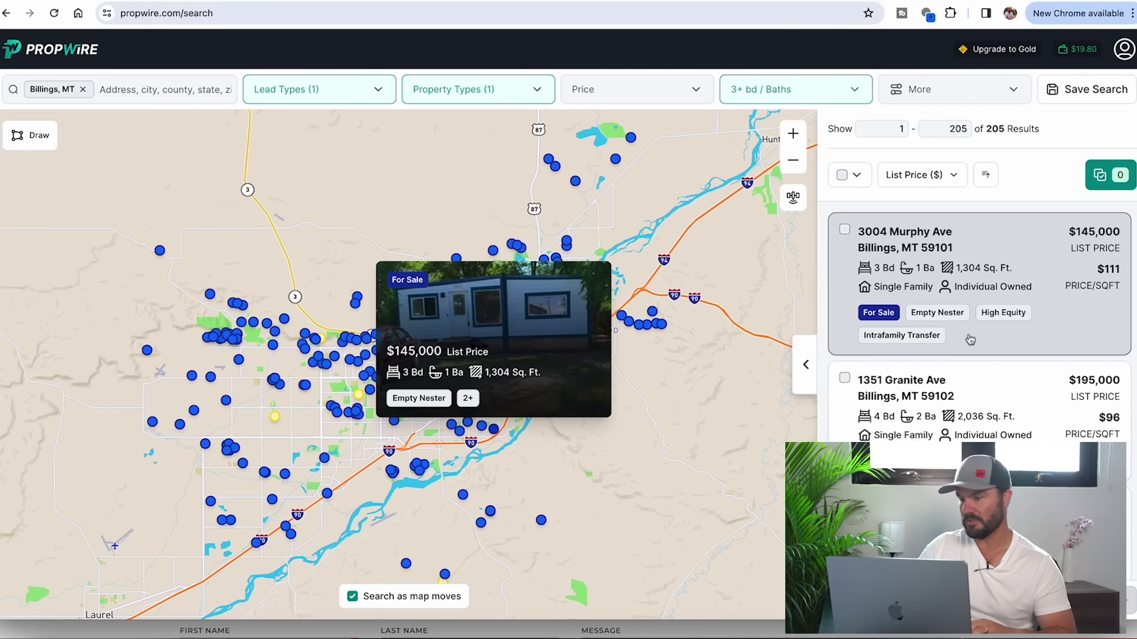
# Browse the Billings search results and open the 3-bed, 1,148 sq ft listing priced at $199,000.
pyautogui.scroll(-2, 959, 385)
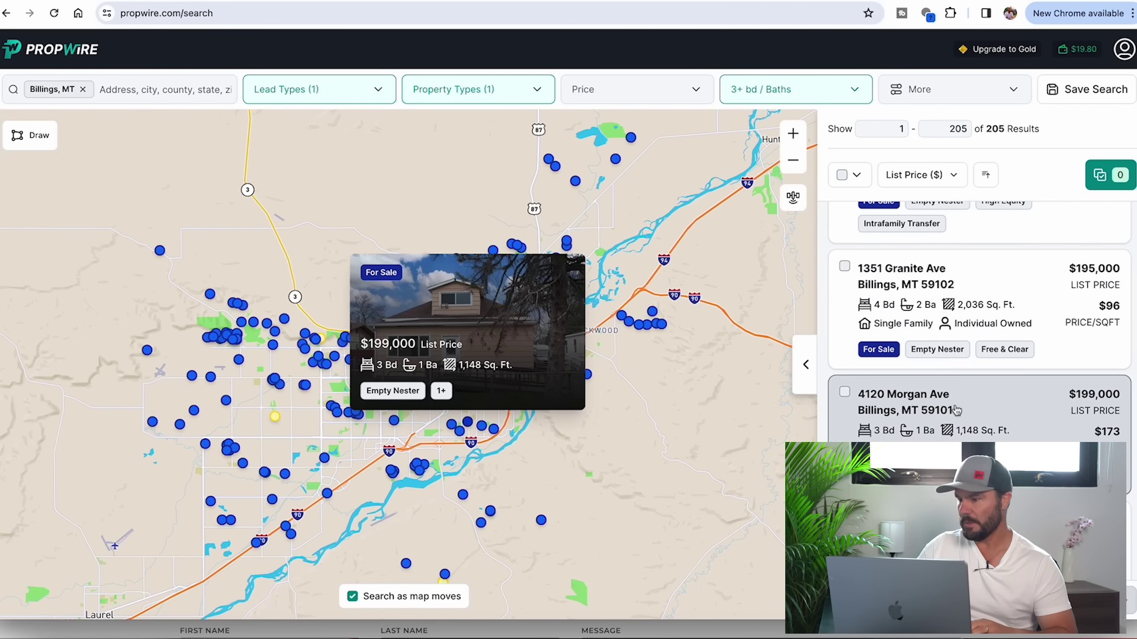
pyautogui.scroll(-1, 957, 410)
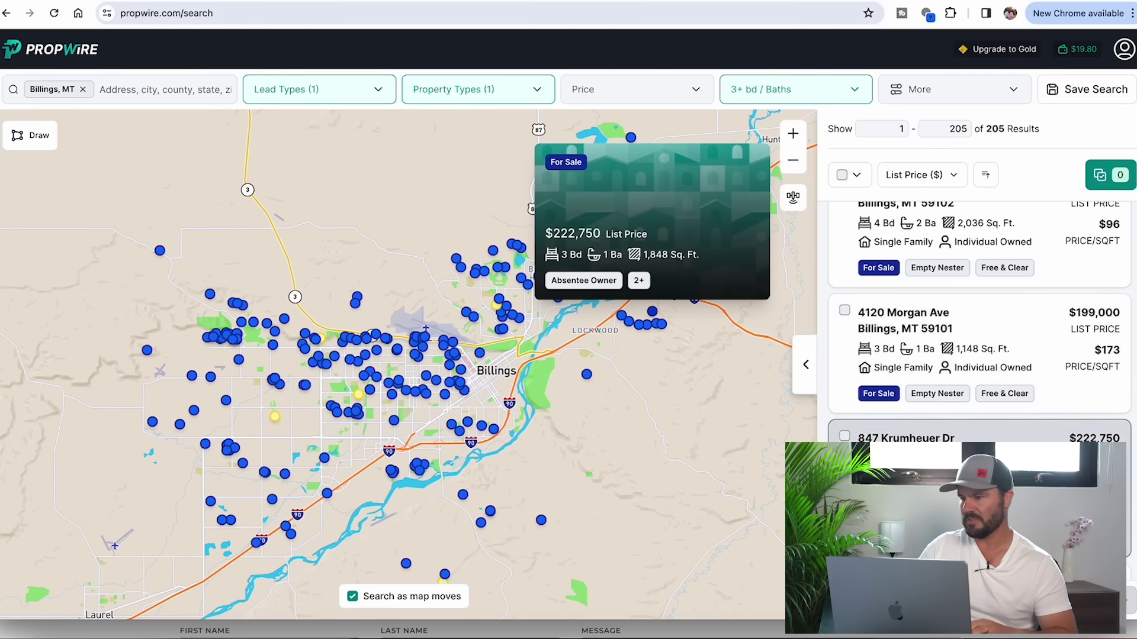
pyautogui.scroll(2, 979, 367)
pyautogui.scroll(-1, 984, 407)
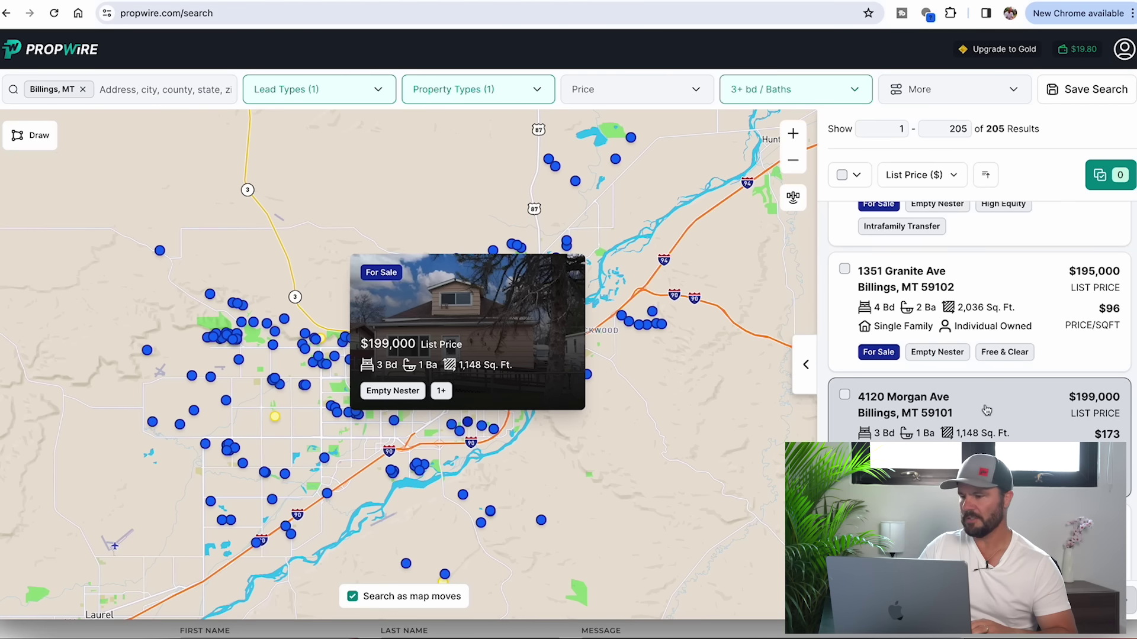
pyautogui.click(985, 410)
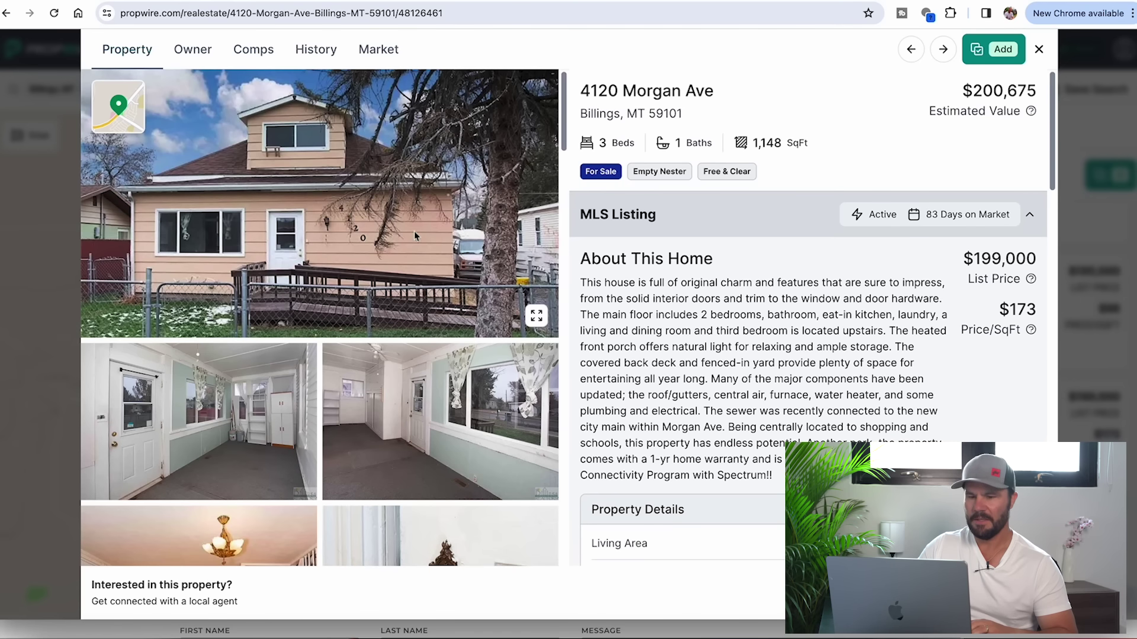
# Examine the property's interior and exterior photos and read the About This Home description for condition and updates.
pyautogui.scroll(-12, 271, 366)
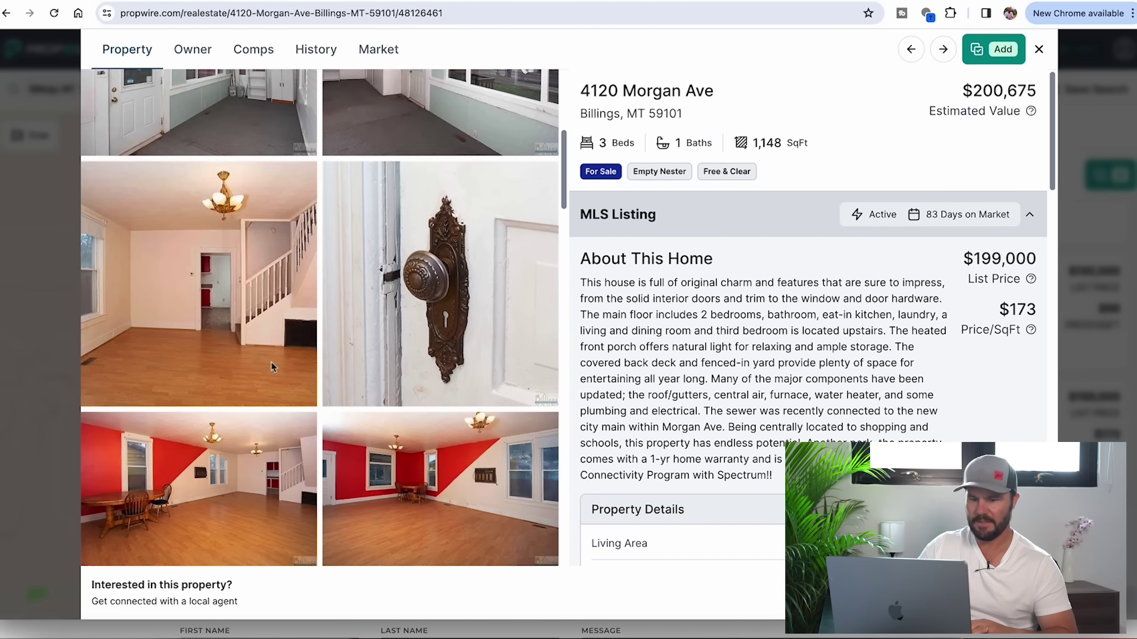
pyautogui.scroll(-2, 272, 367)
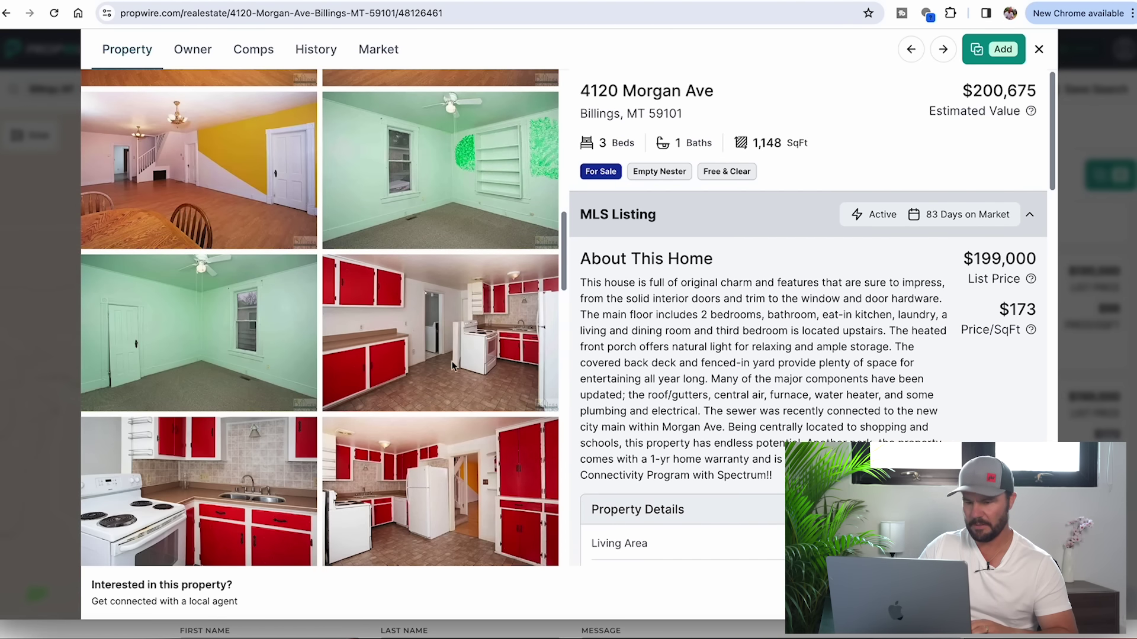
pyautogui.scroll(-6, 408, 418)
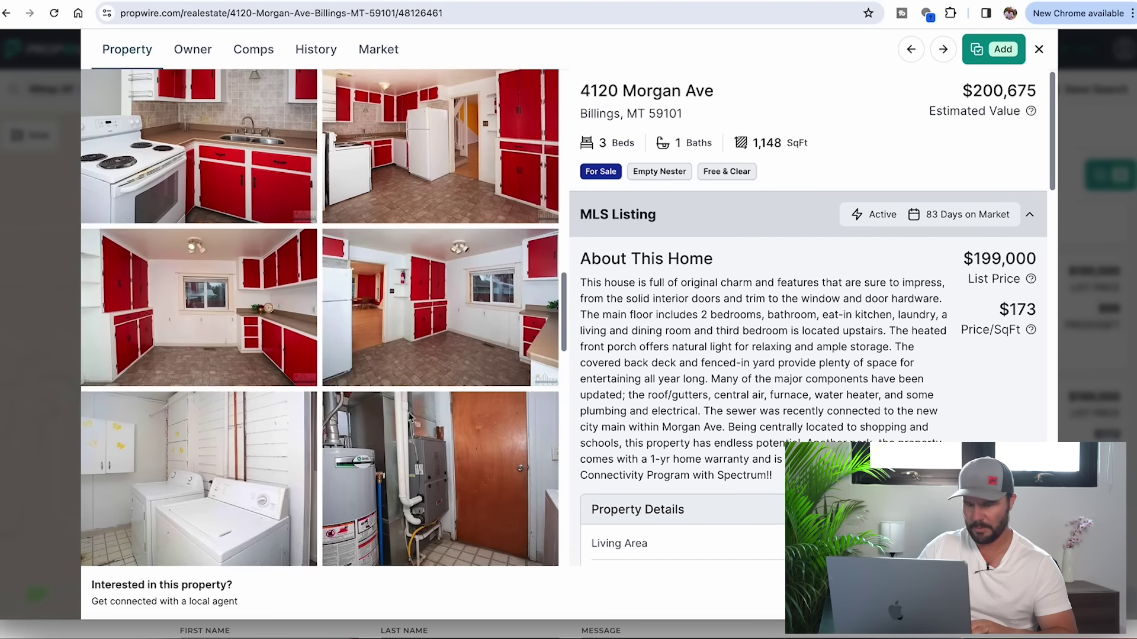
pyautogui.scroll(-8, 418, 299)
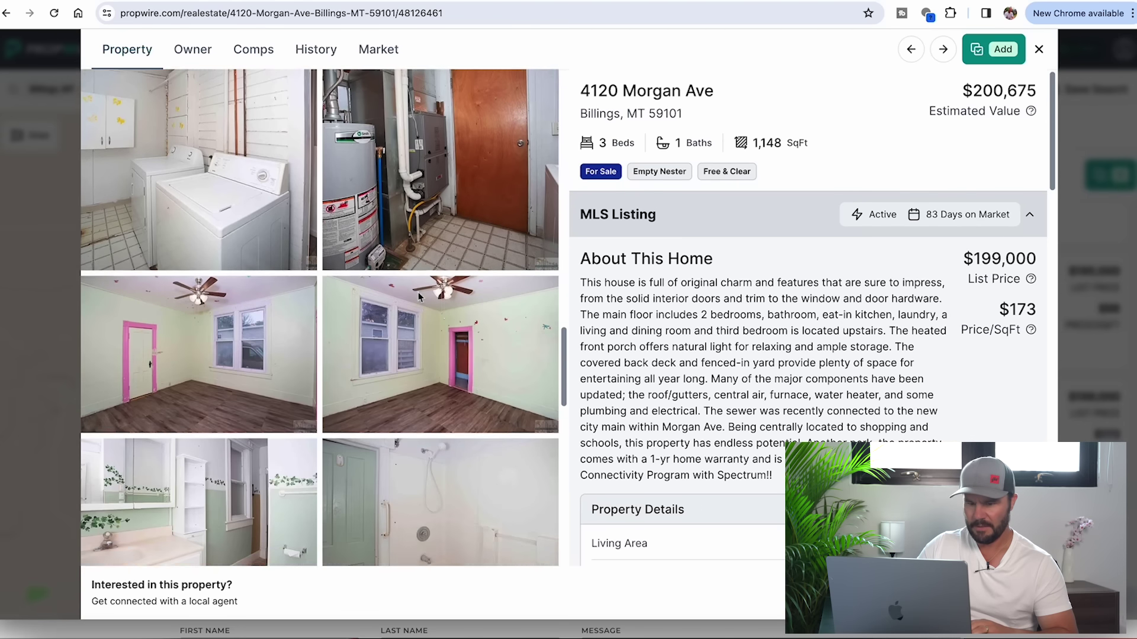
pyautogui.scroll(-7, 418, 294)
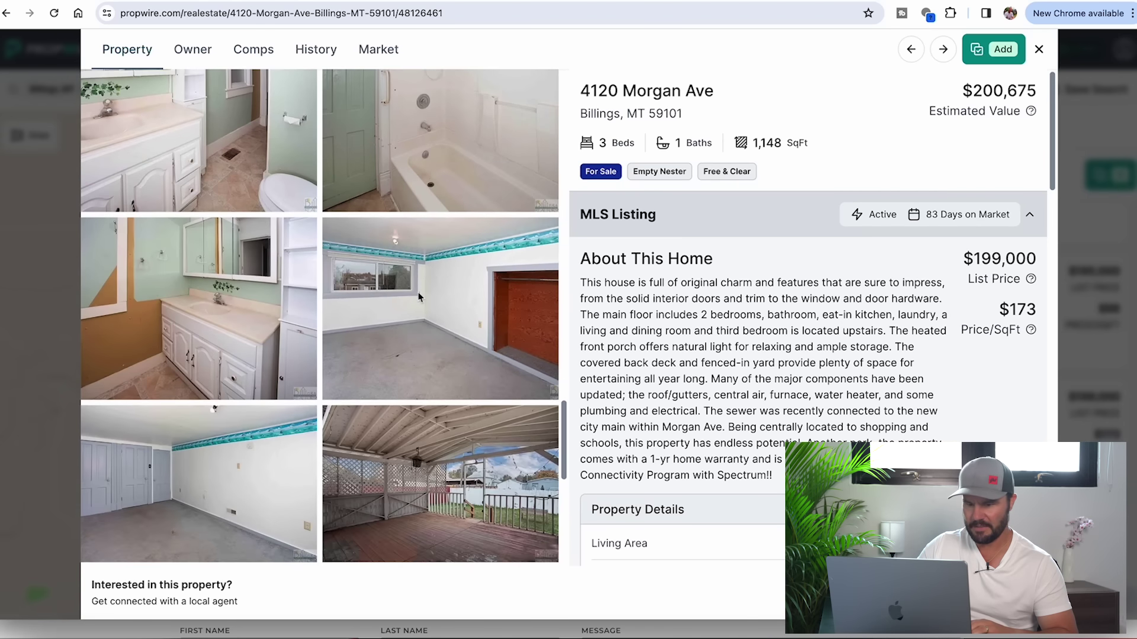
pyautogui.scroll(-4, 418, 295)
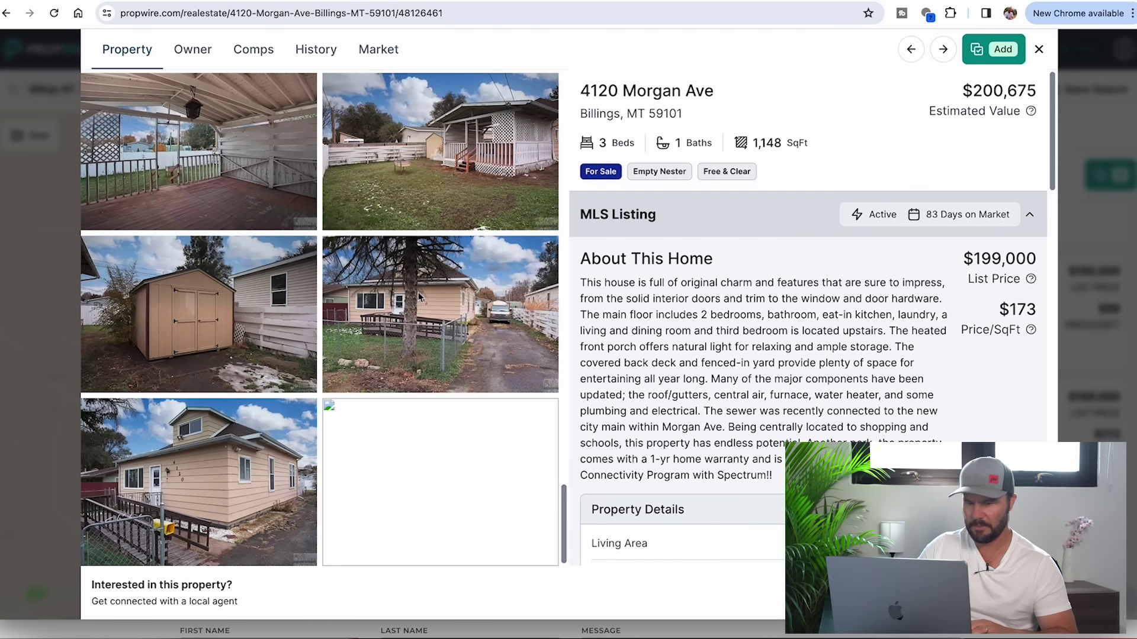
pyautogui.moveTo(581, 283); pyautogui.dragTo(823, 425)
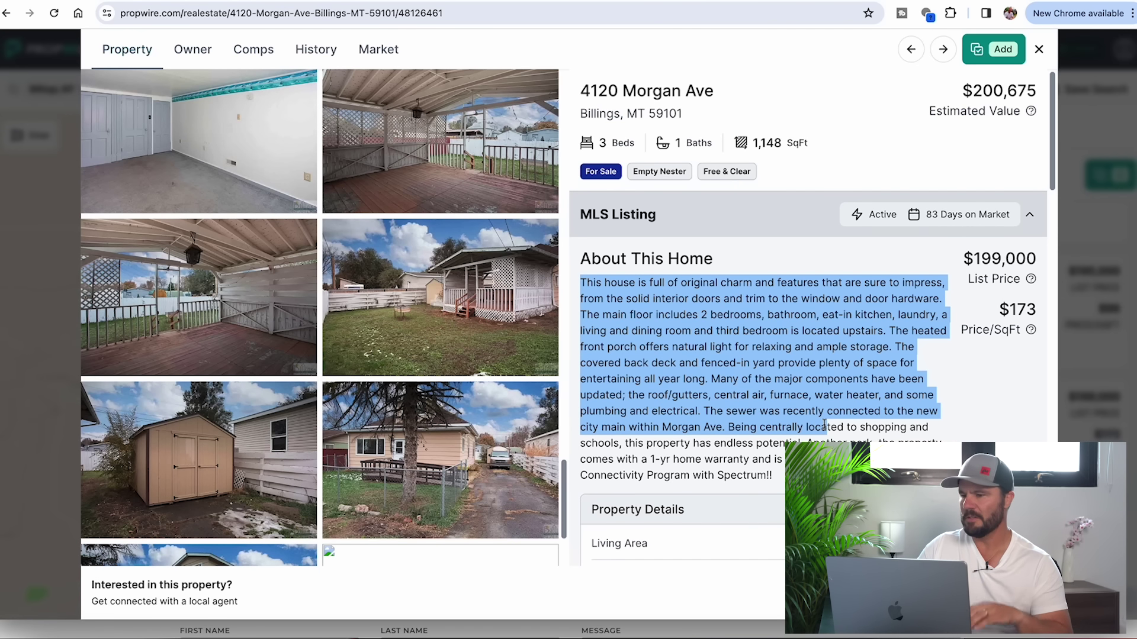
pyautogui.click(771, 312)
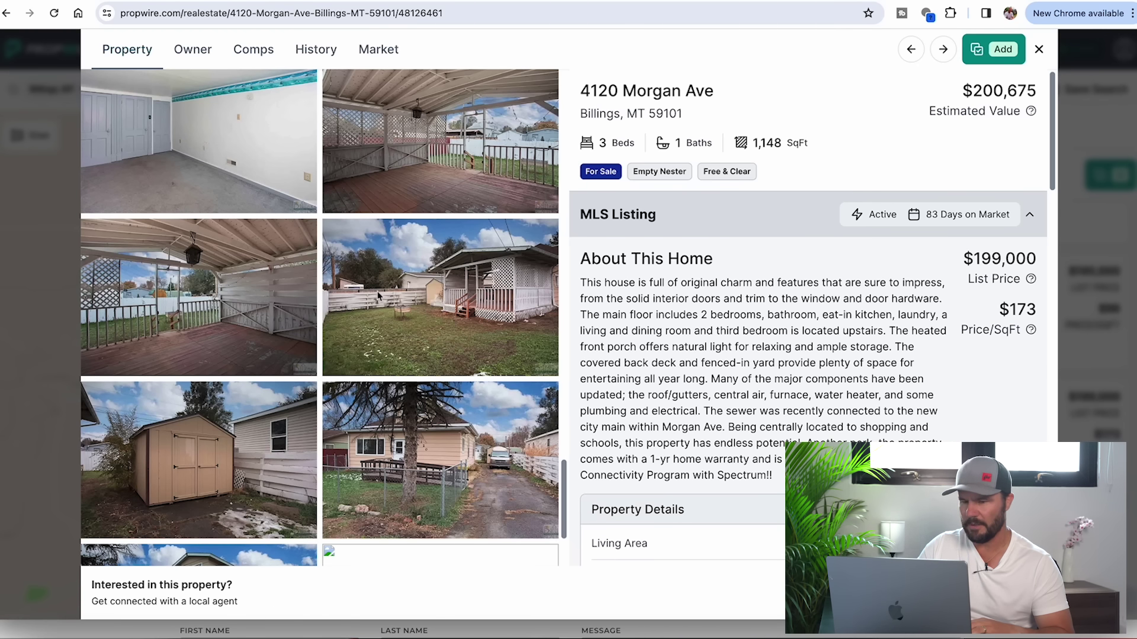
pyautogui.scroll(15, 378, 294)
pyautogui.scroll(5, 377, 295)
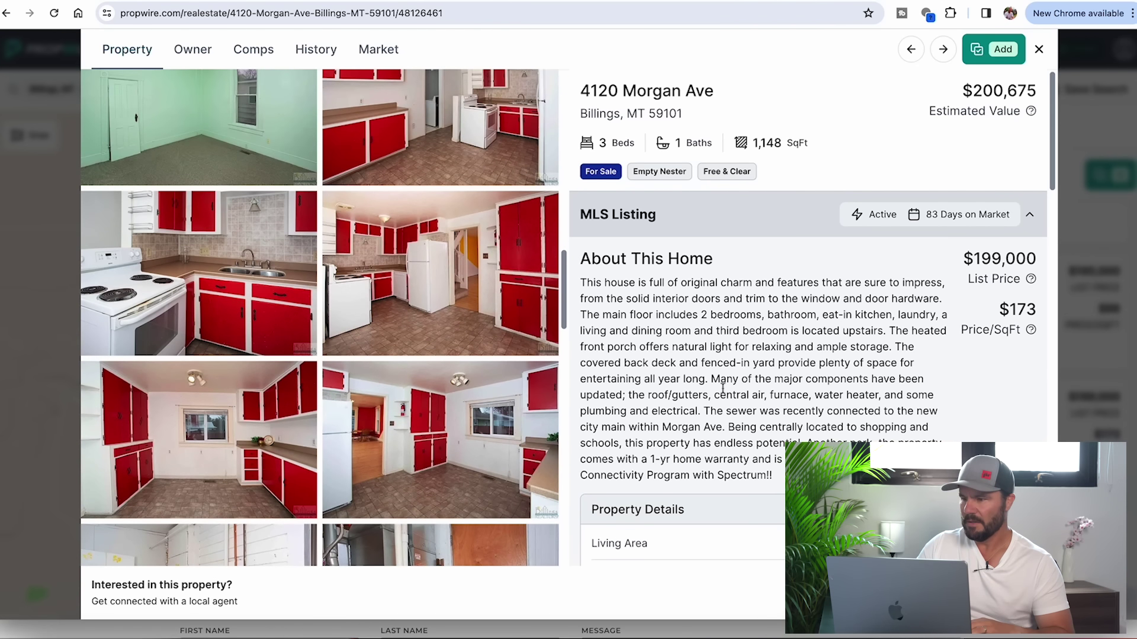
# Review the property's past transactions and listing history, checking the recorded buyer and the listing agent.
pyautogui.click(321, 52)
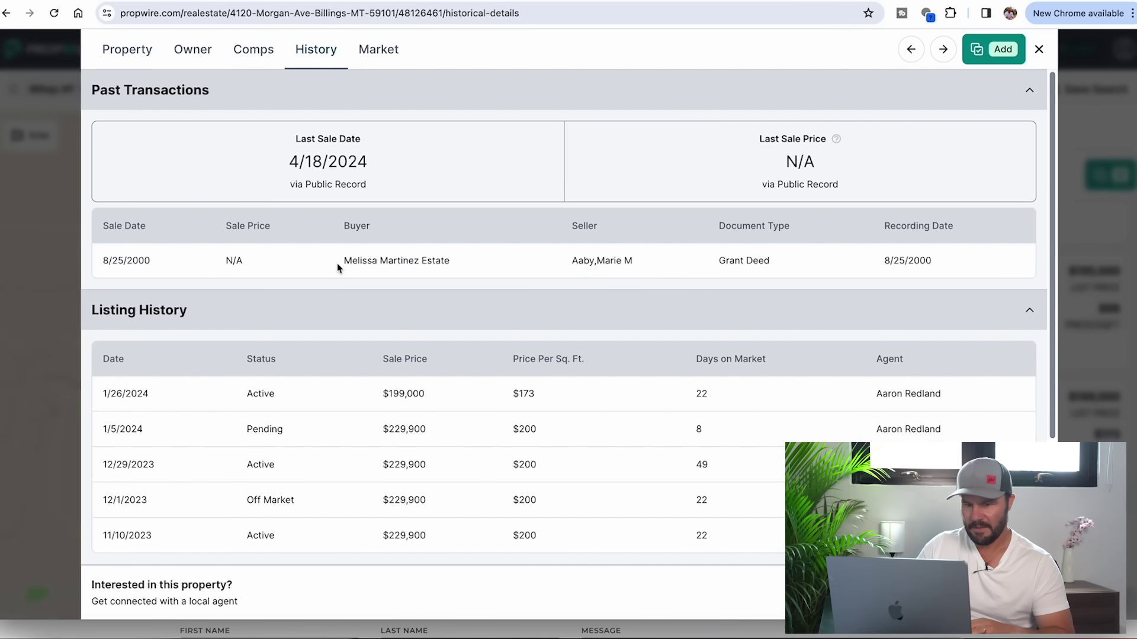
pyautogui.moveTo(345, 262); pyautogui.dragTo(445, 266)
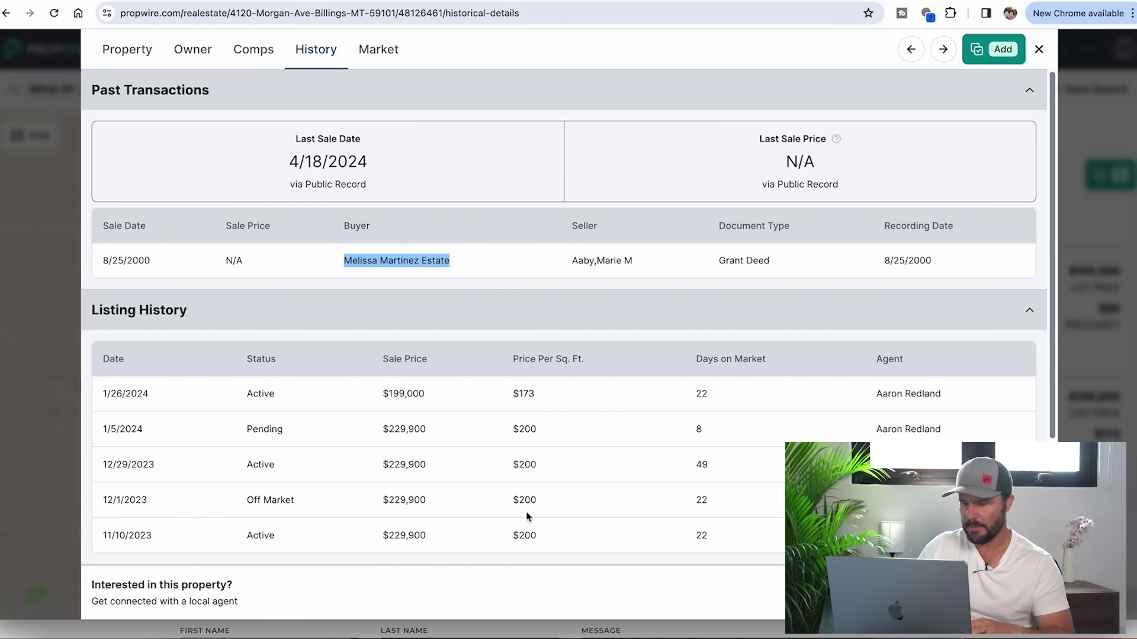
pyautogui.moveTo(874, 395); pyautogui.dragTo(962, 406)
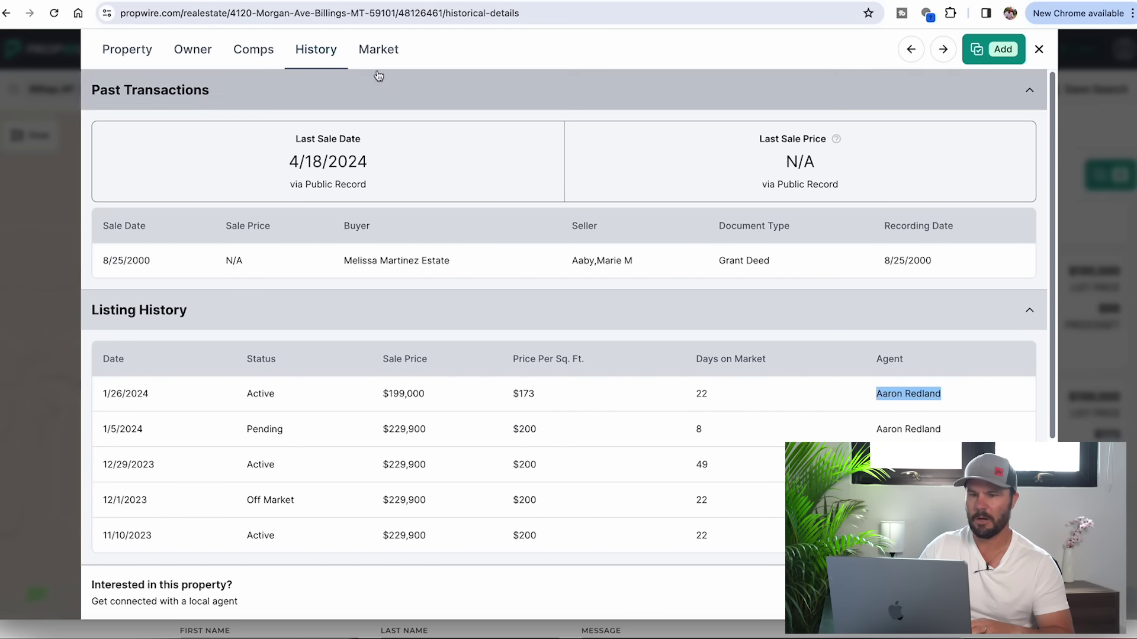
# Open the property's comps and draw a custom search boundary around South Central, between State Ave, Washington St, King Ave E and S Billings Blvd.
pyautogui.click(267, 53)
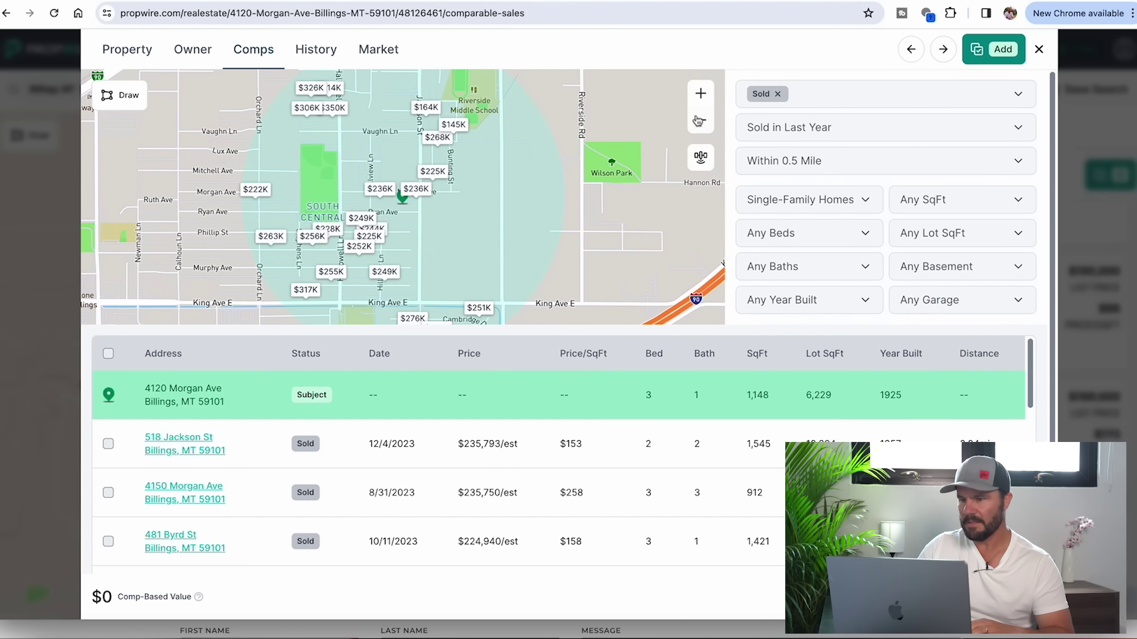
pyautogui.click(700, 128)
pyautogui.click(701, 127)
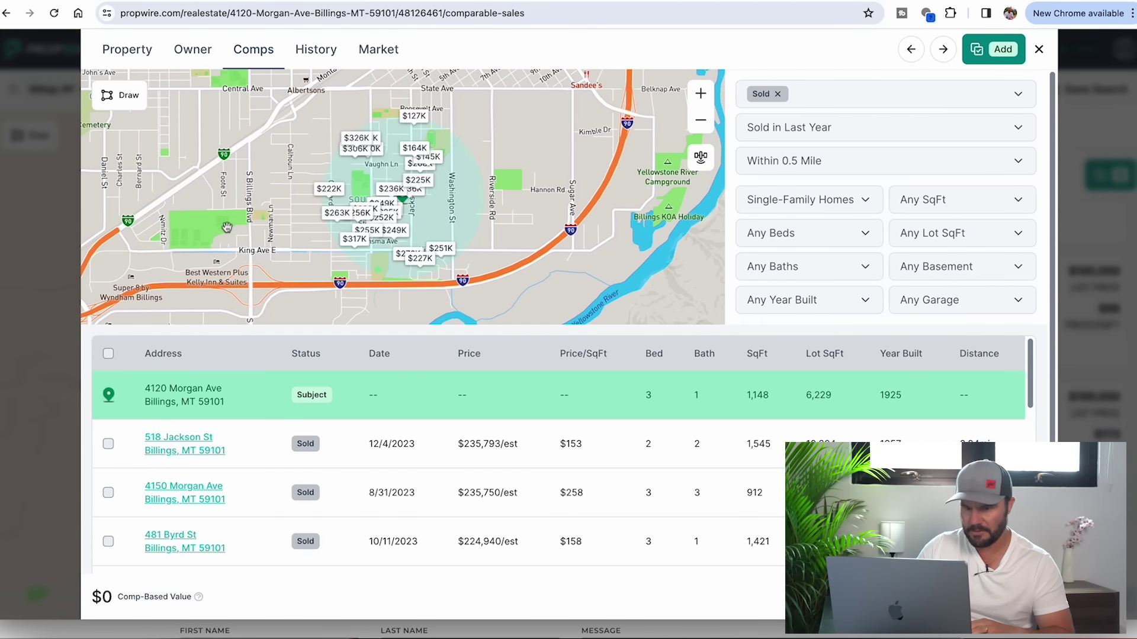
pyautogui.moveTo(404, 262)
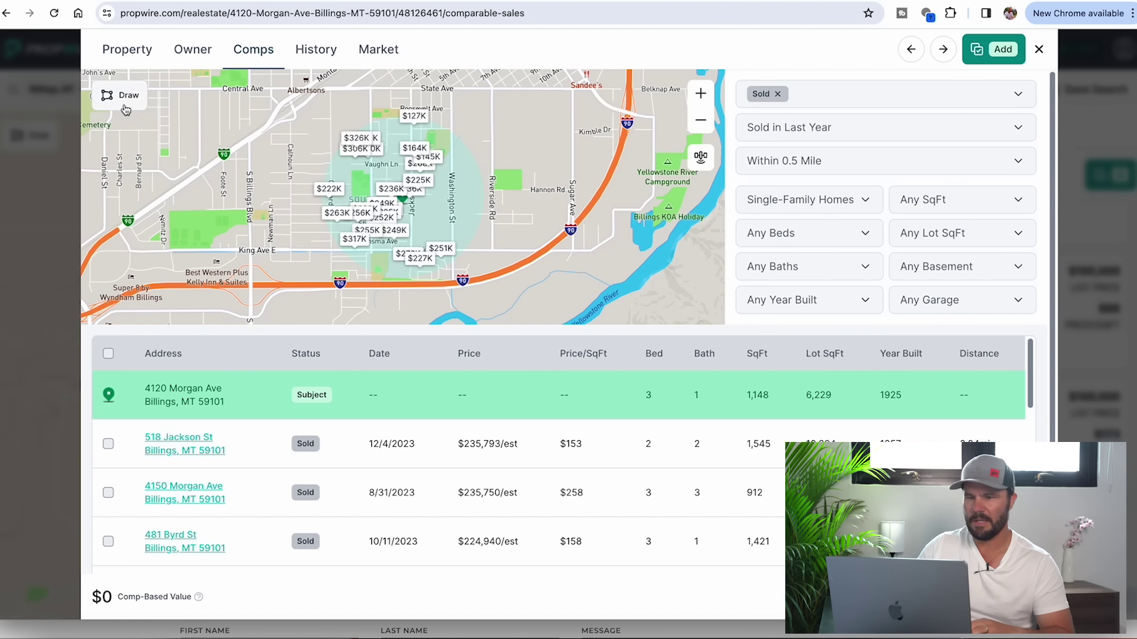
pyautogui.click(125, 97)
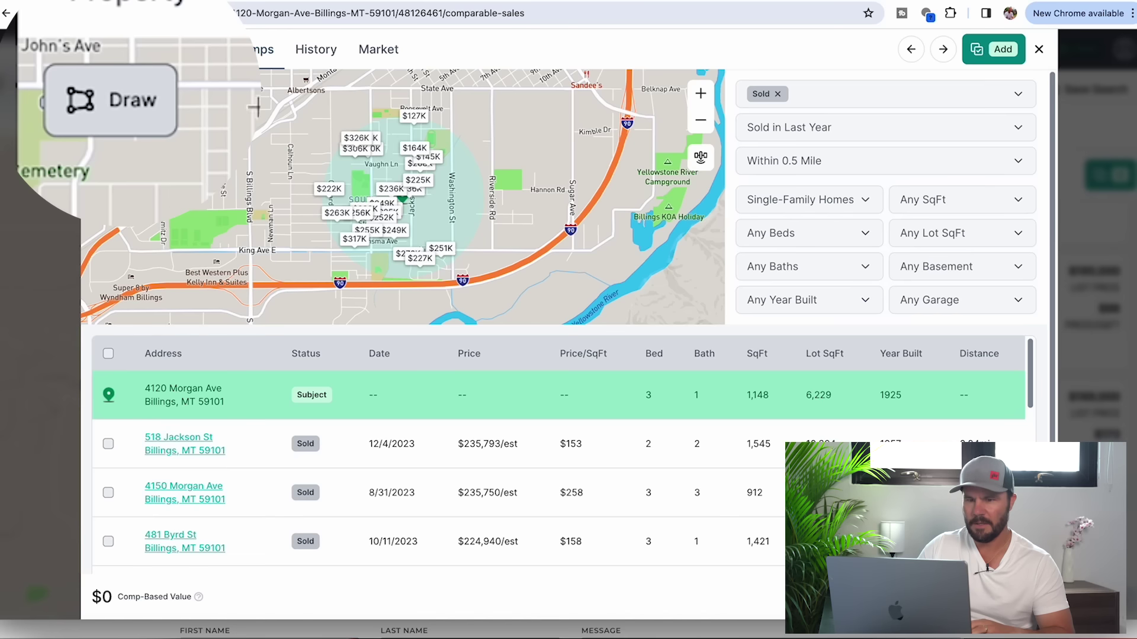
pyautogui.moveTo(376, 91)
pyautogui.mouseDown()
pyautogui.moveTo(454, 90)
pyautogui.moveTo(451, 249)
pyautogui.mouseUp()
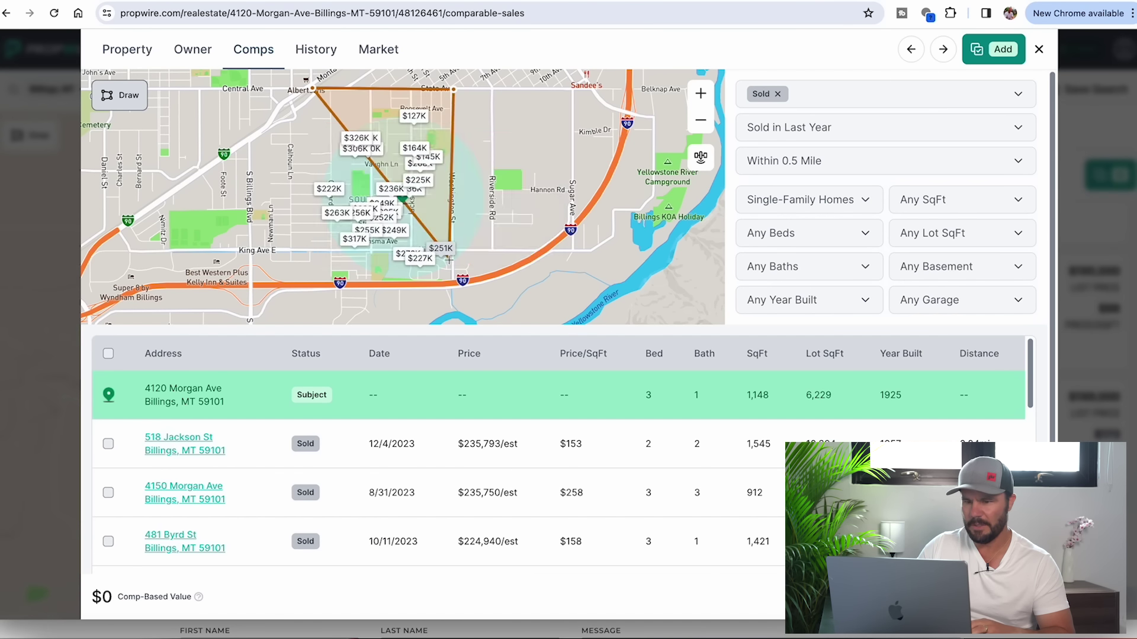
pyautogui.moveTo(455, 254)
pyautogui.moveTo(455, 255)
pyautogui.mouseDown()
pyautogui.moveTo(251, 254)
pyautogui.moveTo(251, 139)
pyautogui.mouseUp()
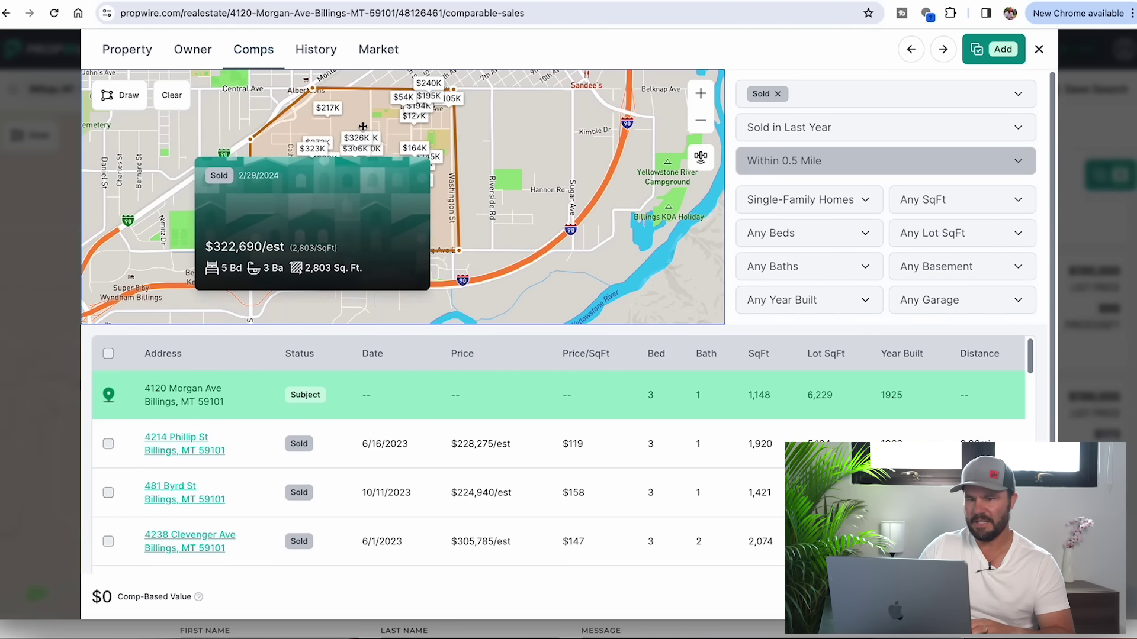
# Filter the comps to homes sold in the last 6 months with square footage within ± 30%.
pyautogui.click(837, 128)
pyautogui.click(788, 251)
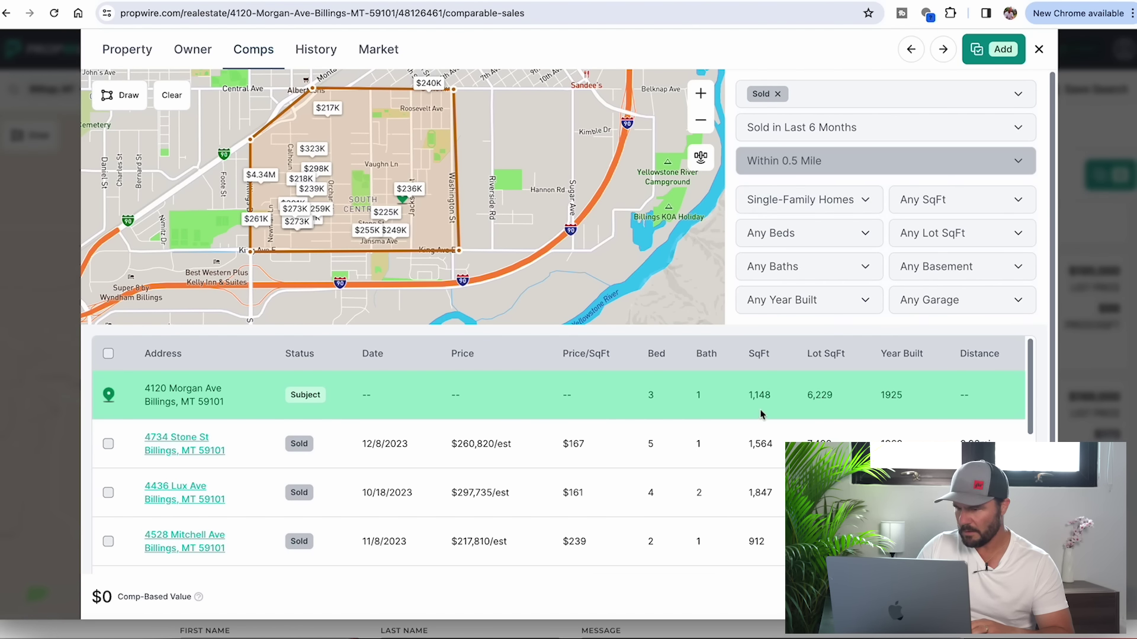
pyautogui.click(947, 210)
pyautogui.click(938, 349)
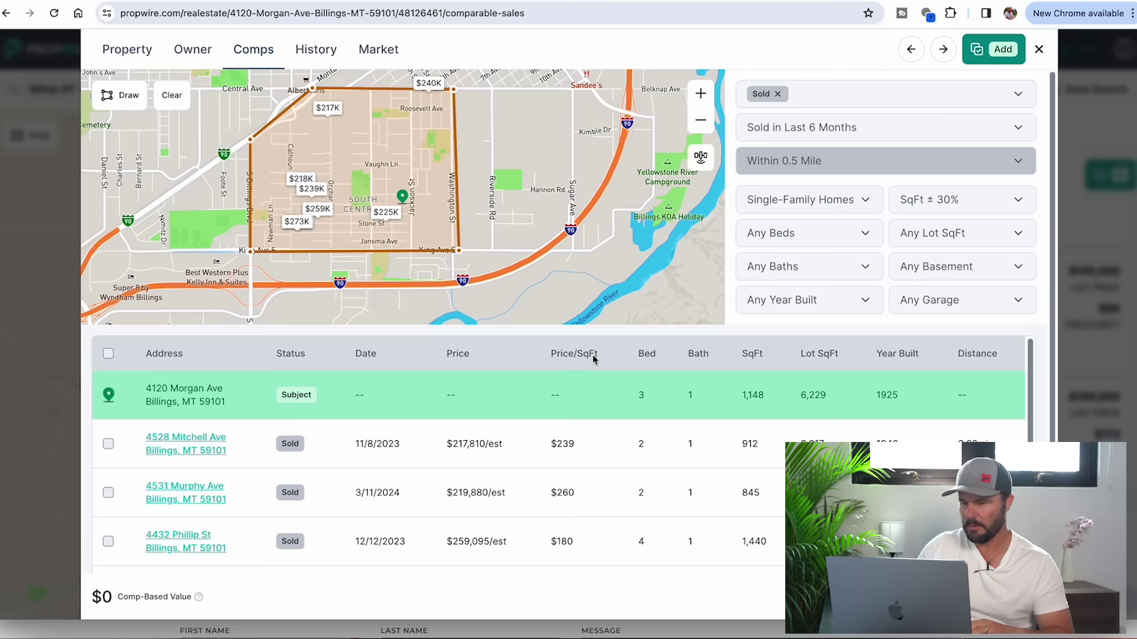
# Review the filtered sold homes and select the comps at $239 and $260 per square foot.
pyautogui.scroll(-5, 542, 493)
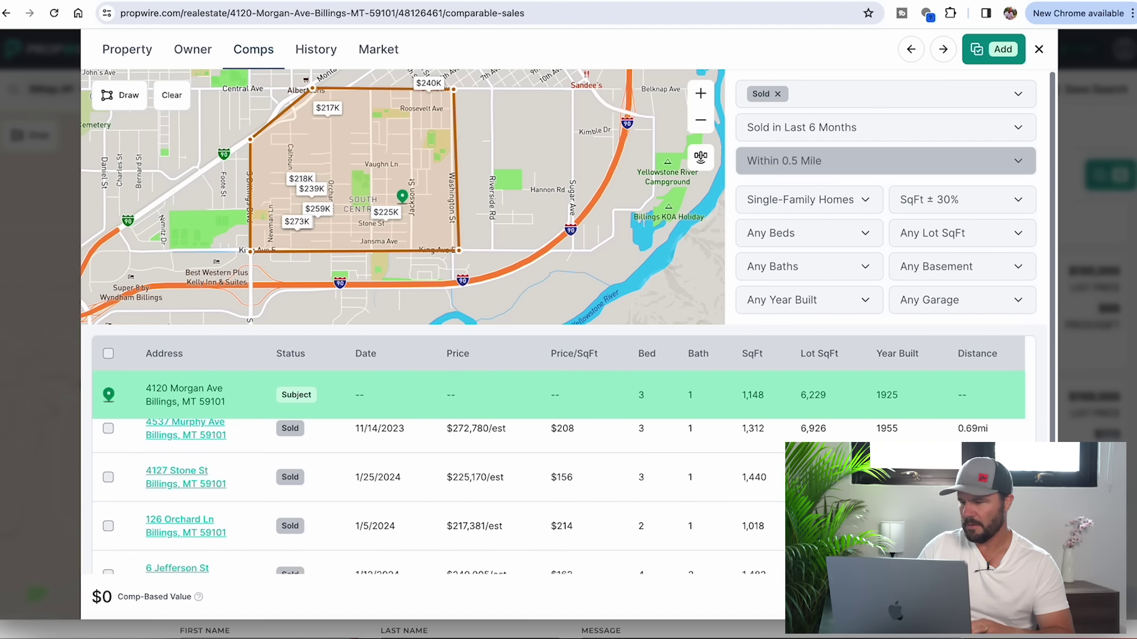
pyautogui.scroll(-2, 569, 296)
pyautogui.scroll(2, 623, 458)
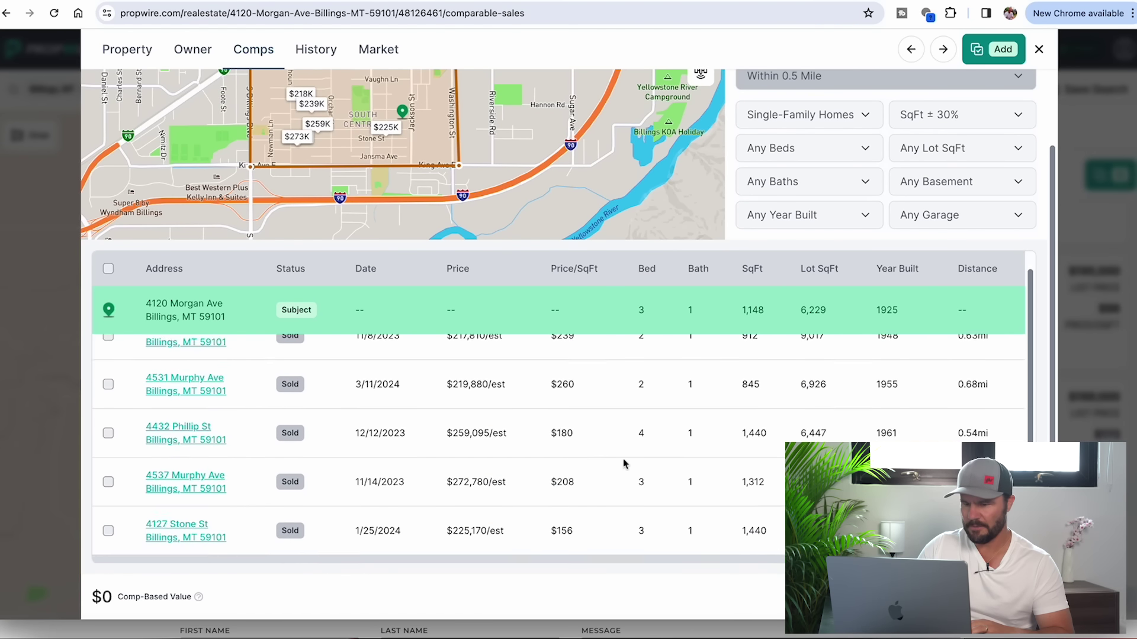
pyautogui.scroll(1, 623, 463)
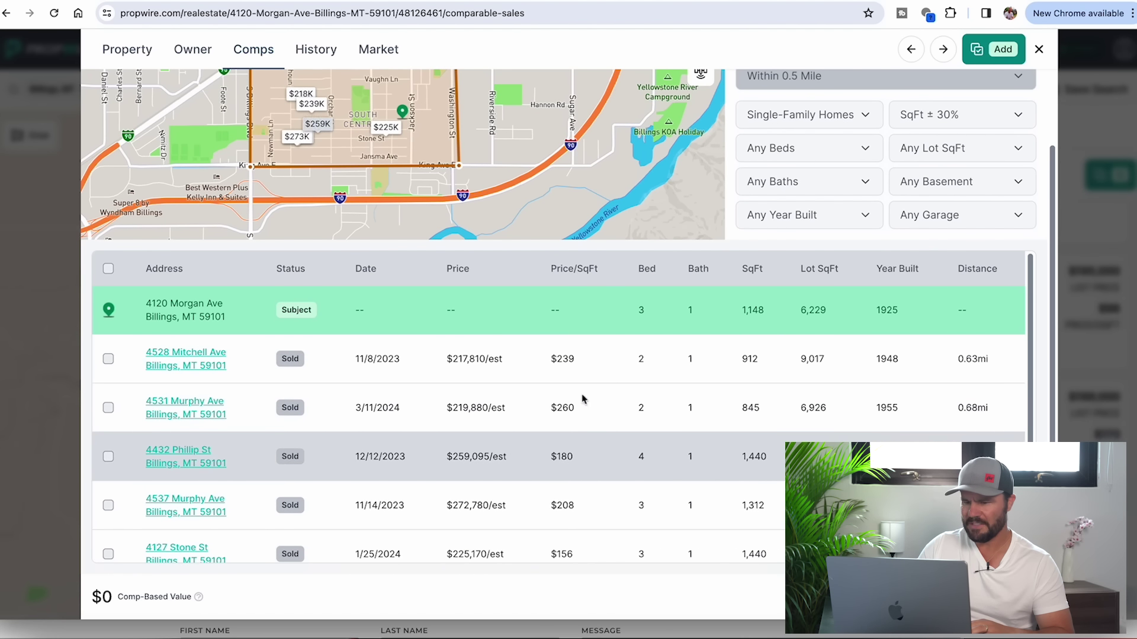
pyautogui.click(107, 358)
pyautogui.click(107, 408)
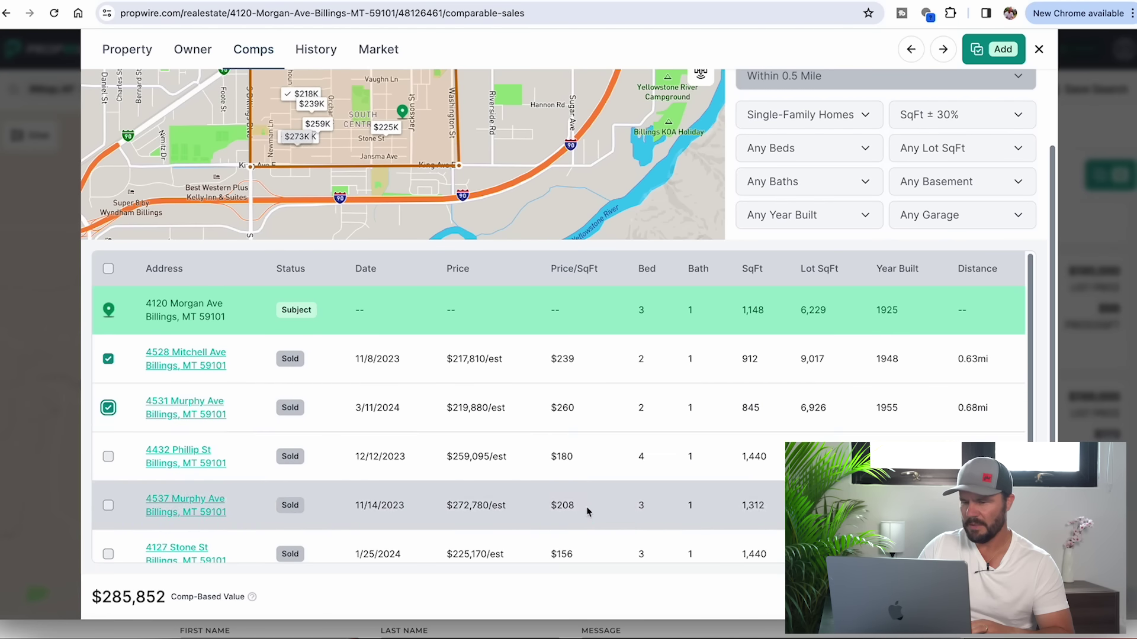
# Add the sold homes at $208, $214 and $171 per square foot to the selected comps.
pyautogui.scroll(-2, 520, 469)
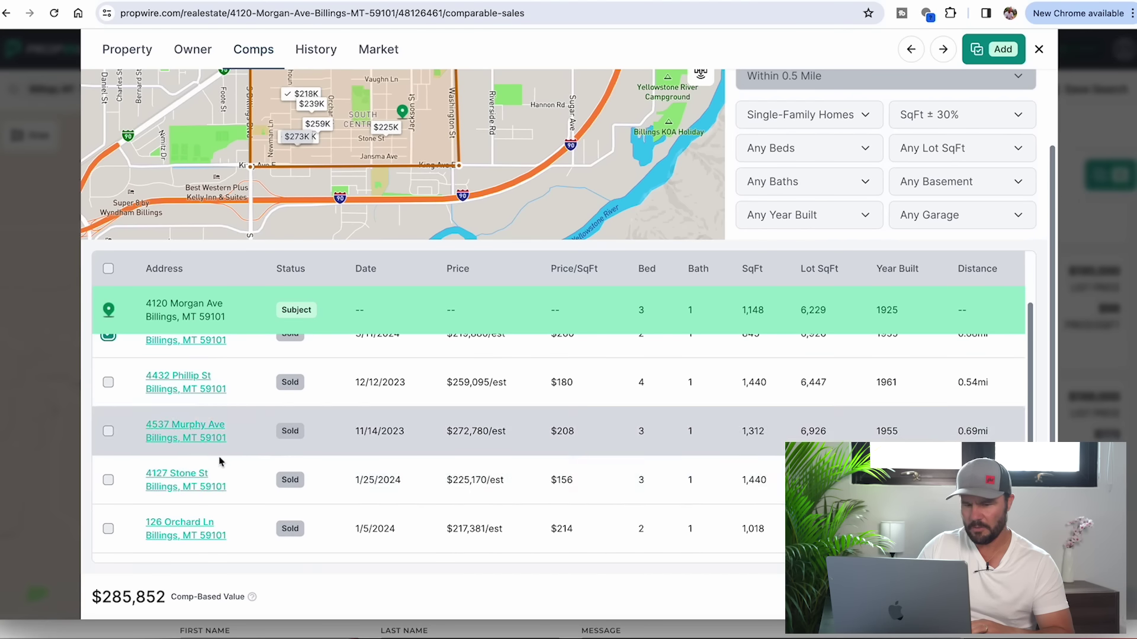
pyautogui.click(109, 432)
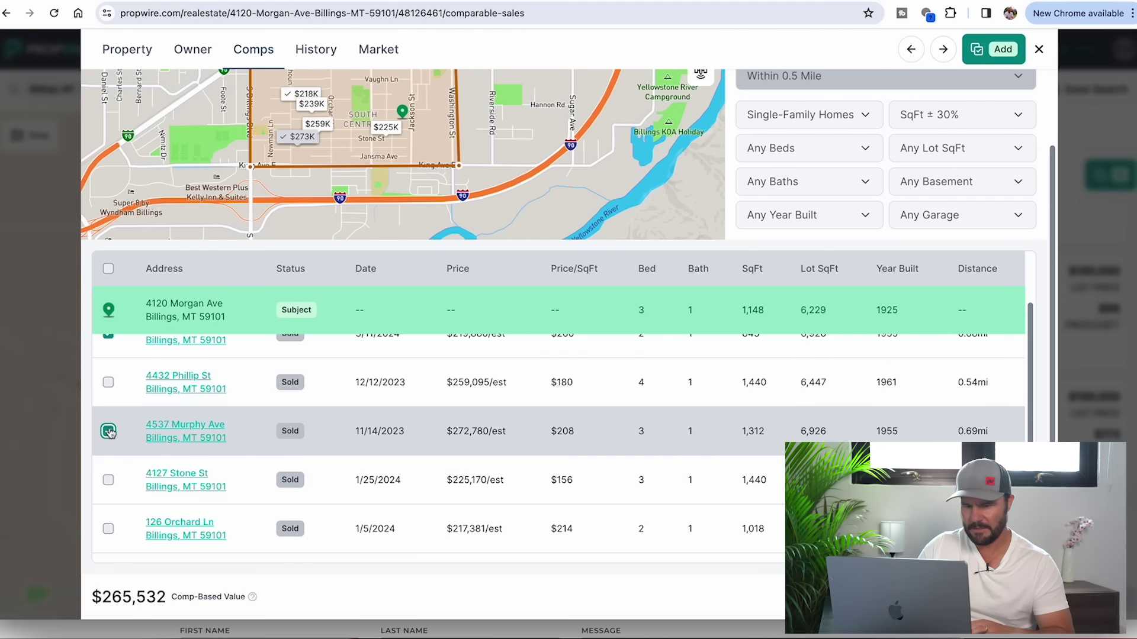
pyautogui.scroll(-2, 414, 466)
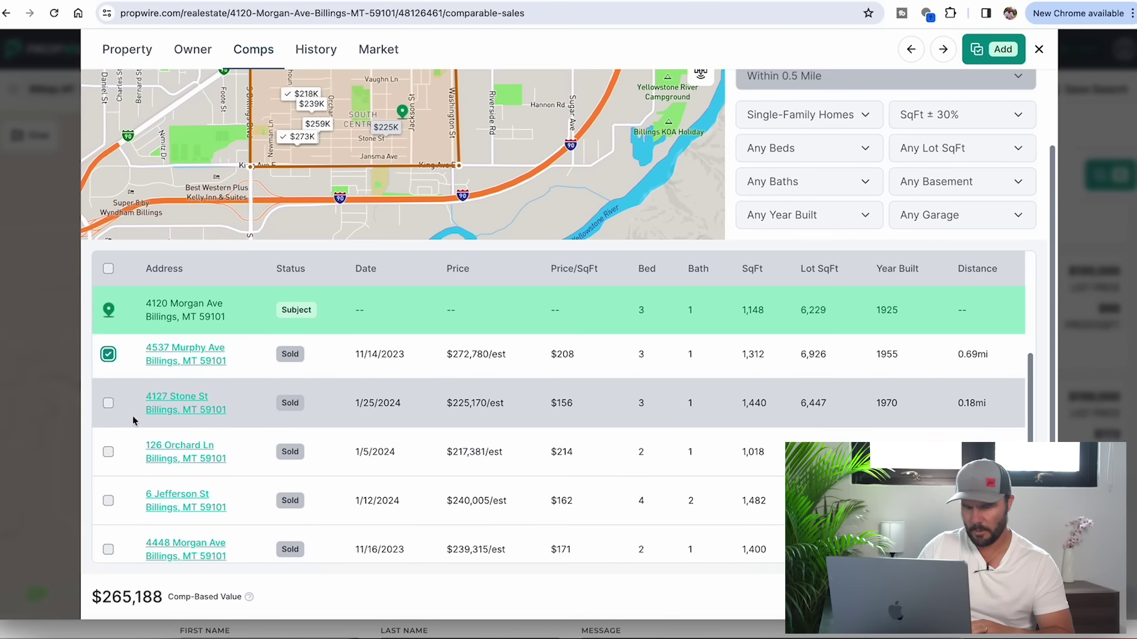
pyautogui.click(109, 452)
pyautogui.scroll(-1, 213, 497)
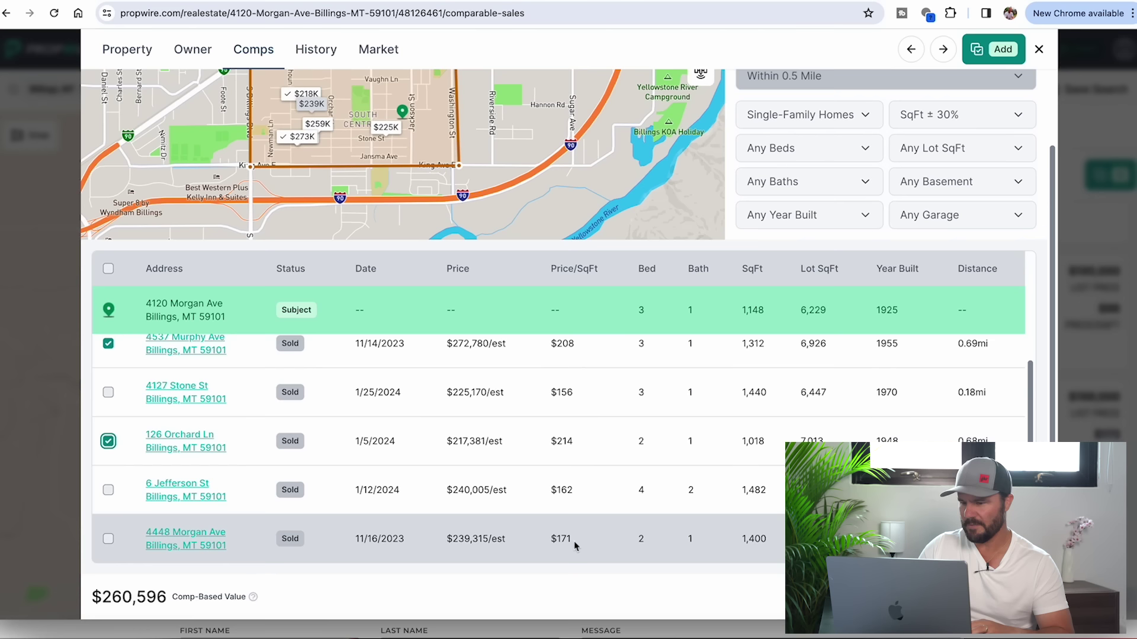
pyautogui.click(109, 539)
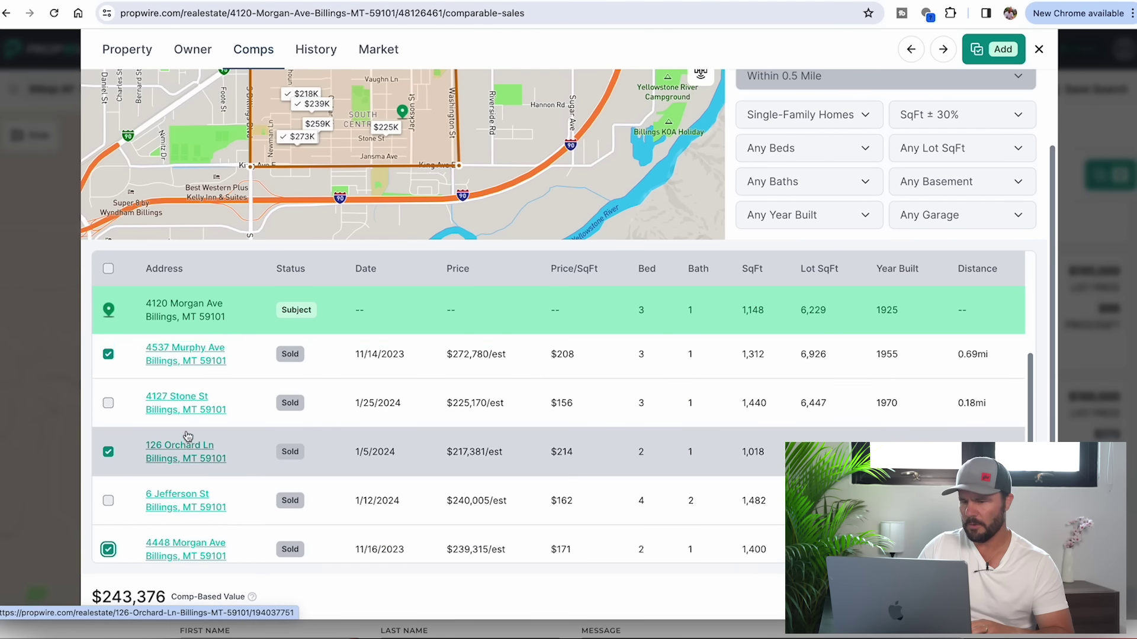
# Recheck the selected comps and switch to the FlipSter deal analyzer's Wholesaling/Fix and Flip Buy Formula.
pyautogui.scroll(3, 187, 436)
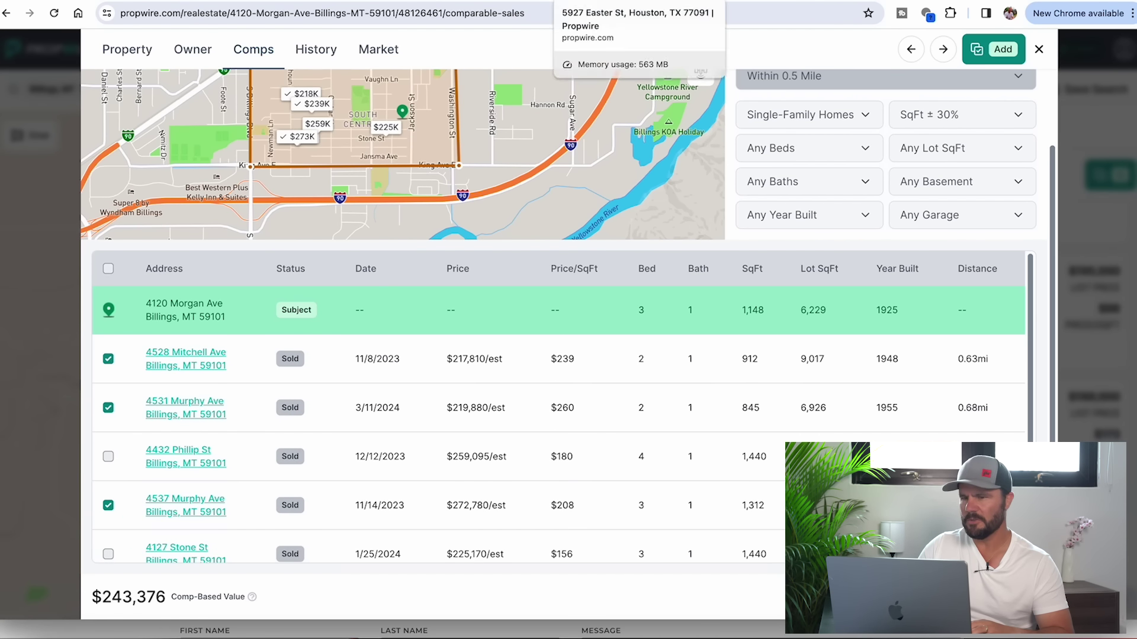
pyautogui.click(503, 2)
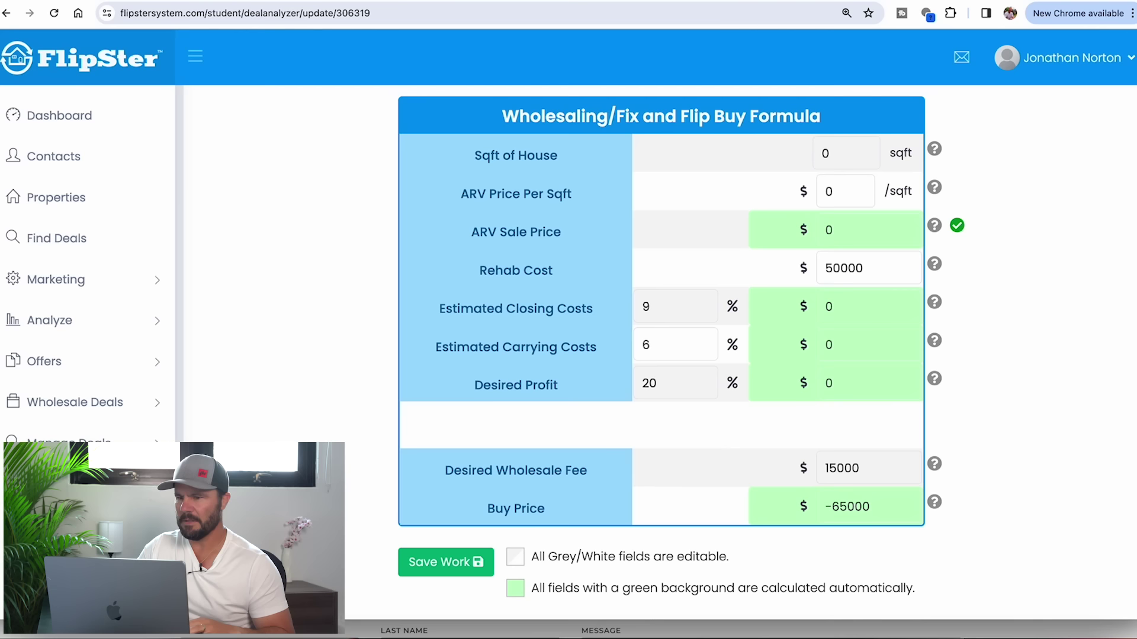
# Set the house size to 1148 sqft and the ARV price to $218 per square foot in the buy formula.
pyautogui.moveTo(834, 154); pyautogui.dragTo(729, 155)
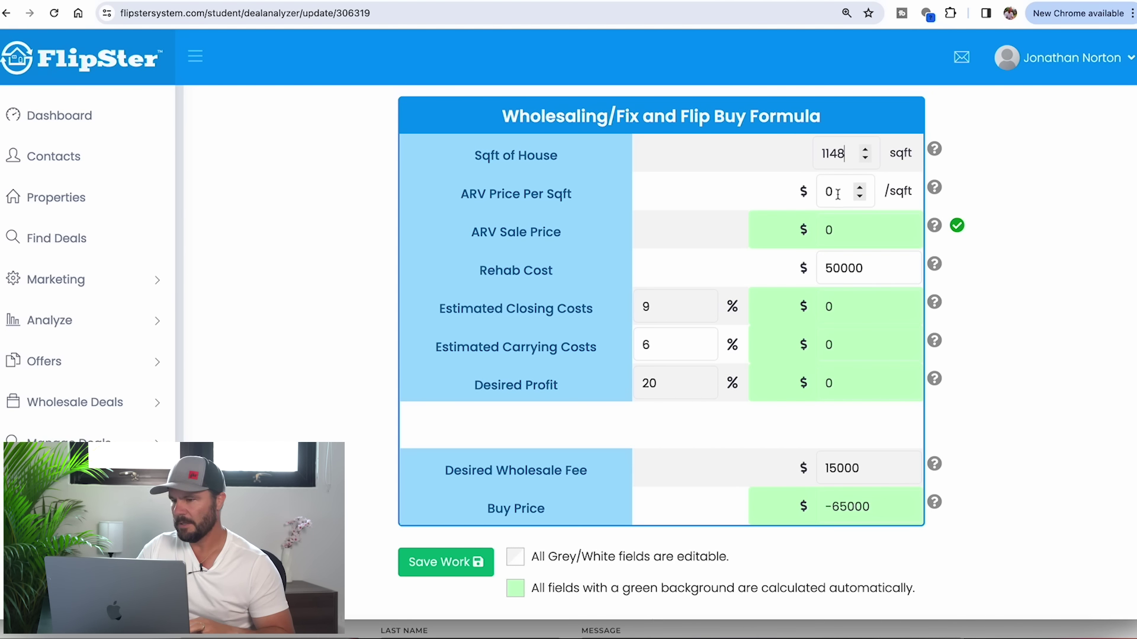
pyautogui.moveTo(839, 193); pyautogui.dragTo(783, 192)
pyautogui.write('200')
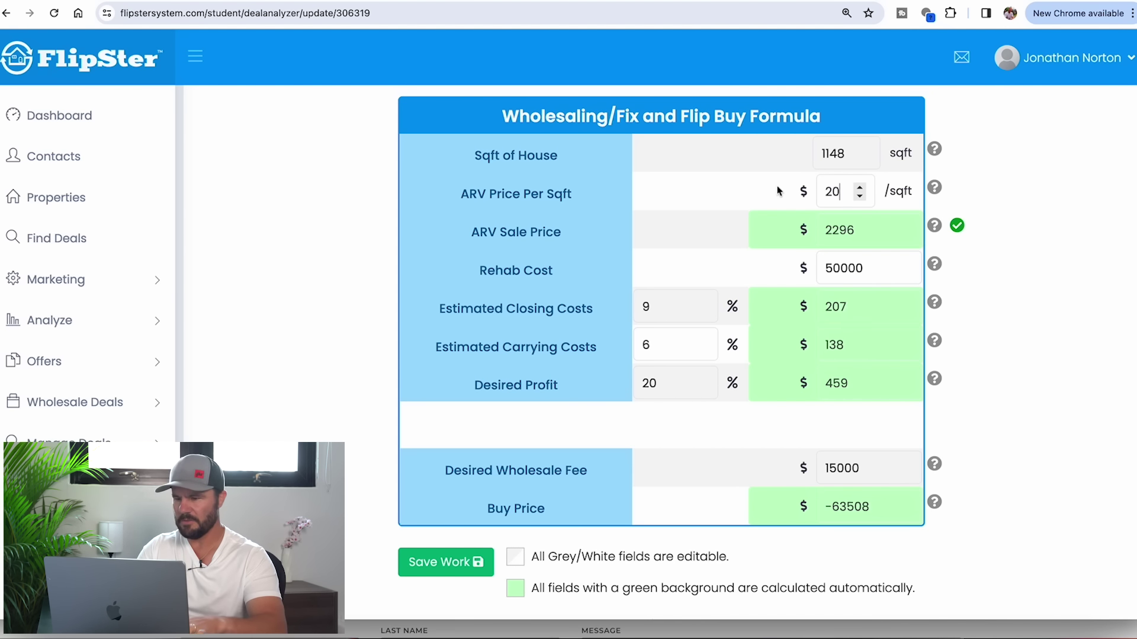
pyautogui.moveTo(859, 188); pyautogui.dragTo(859, 191)
pyautogui.click(859, 189)
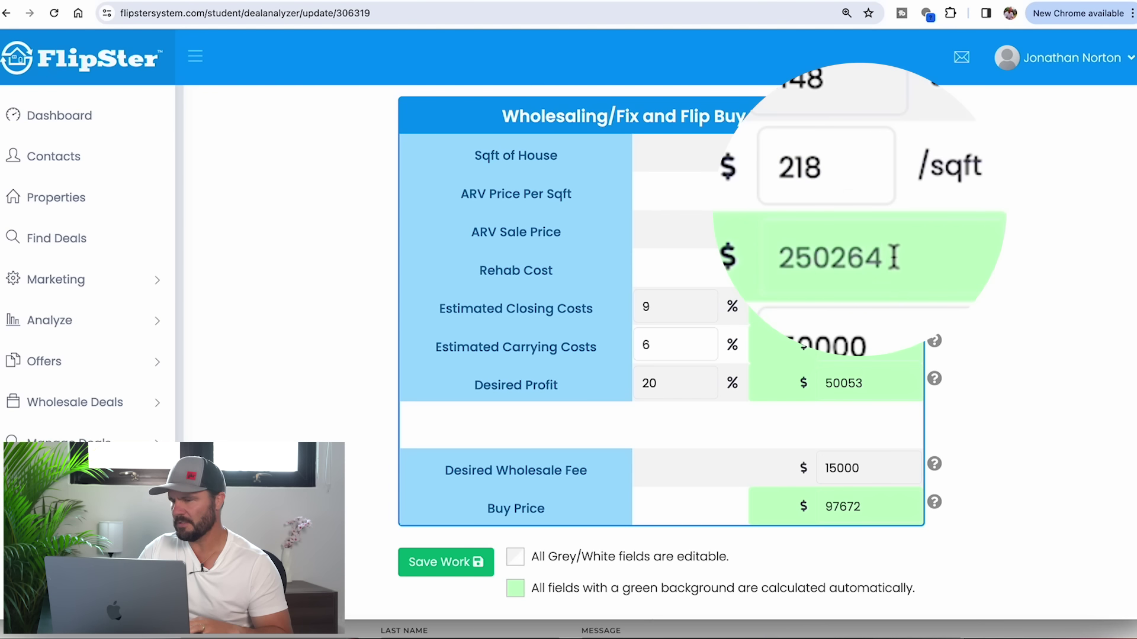
# Check the calculated ARV sale price and the rehab cost in the buy formula.
pyautogui.moveTo(893, 258); pyautogui.dragTo(777, 259)
pyautogui.moveTo(568, 231); pyautogui.dragTo(435, 238)
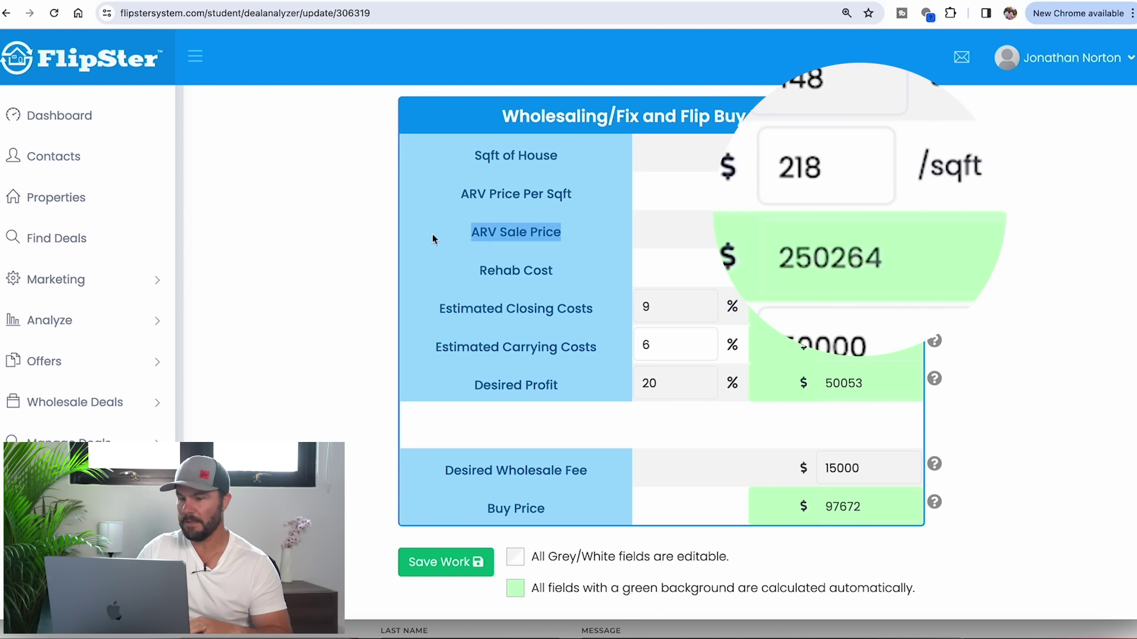
pyautogui.moveTo(868, 267); pyautogui.dragTo(720, 244)
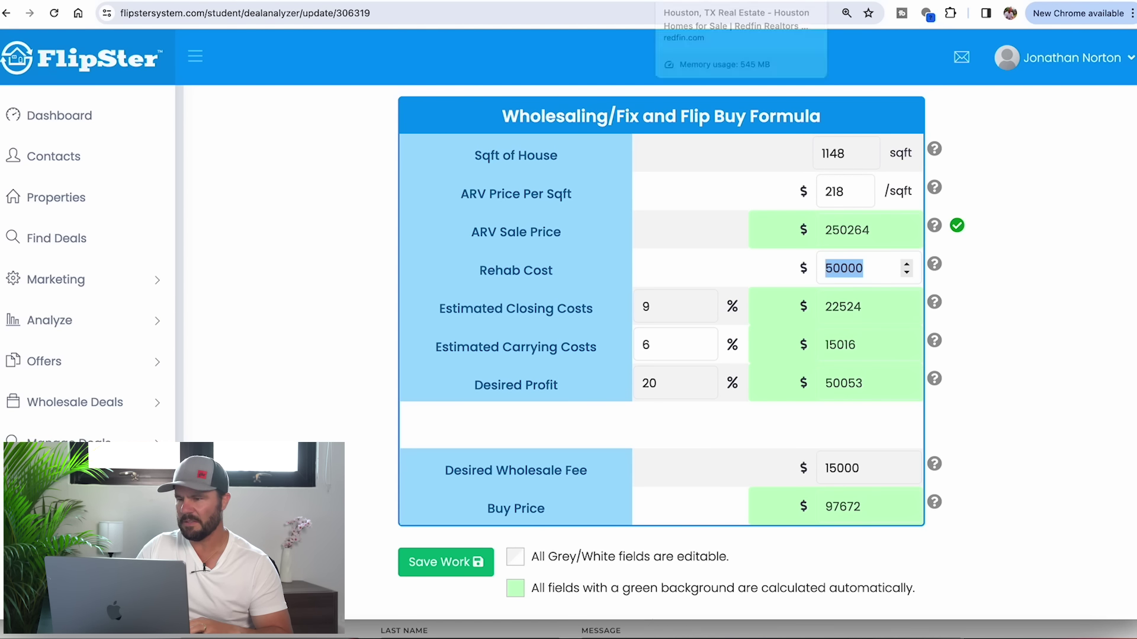
# Switch to the subject property's Propwire listing and examine its interior and exterior photos to judge the rehab needed.
pyautogui.click(752, 1)
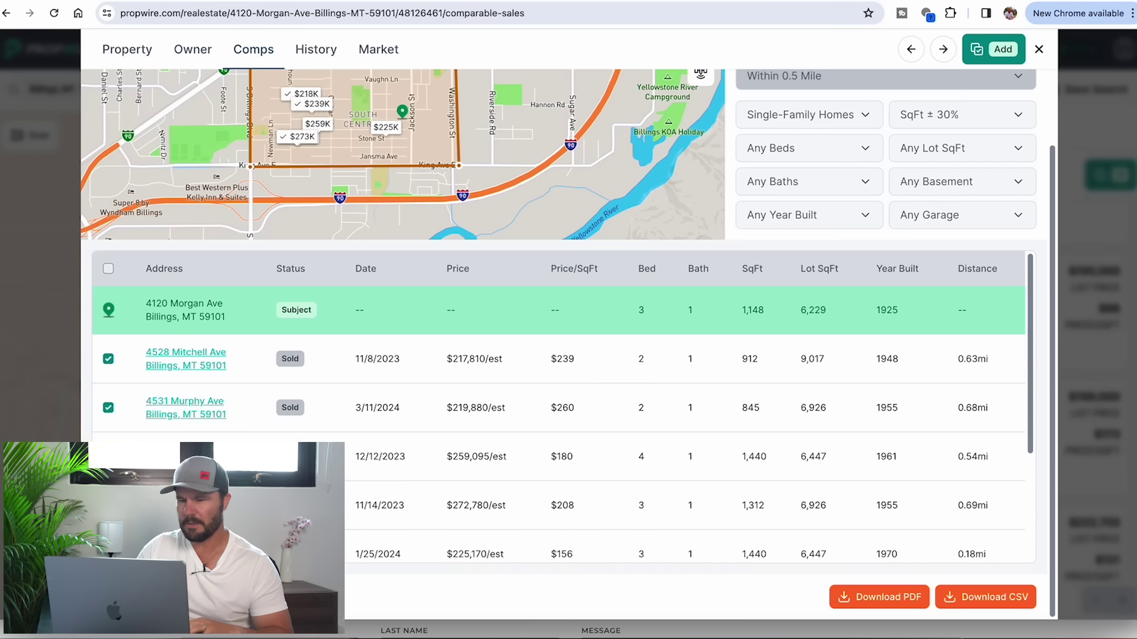
pyautogui.click(147, 57)
pyautogui.scroll(-5, 325, 383)
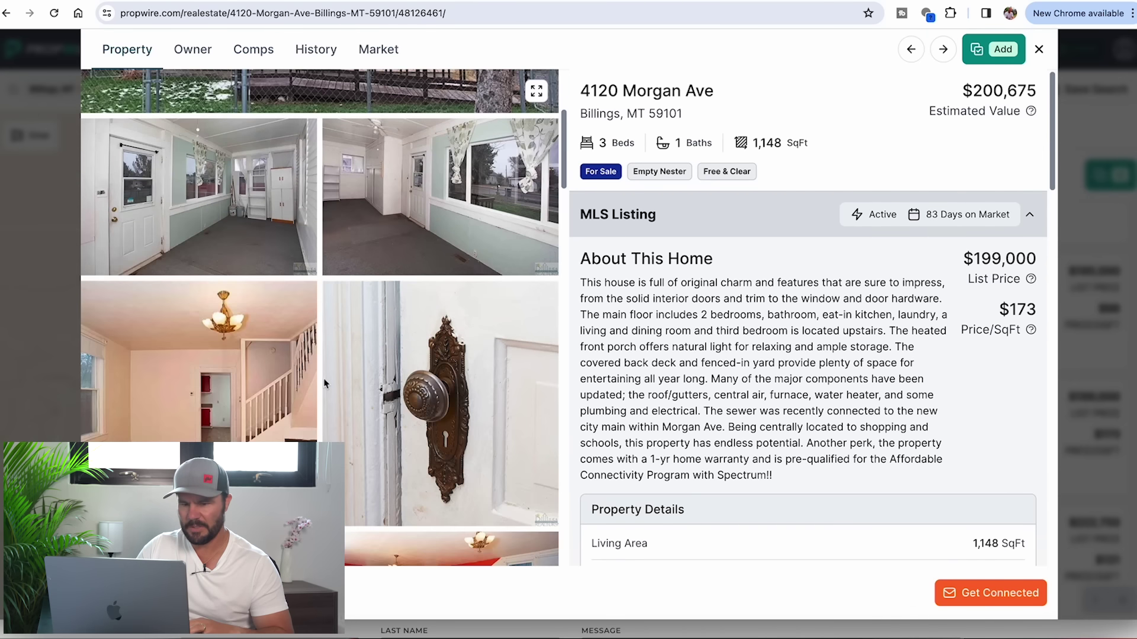
pyautogui.scroll(-8, 325, 384)
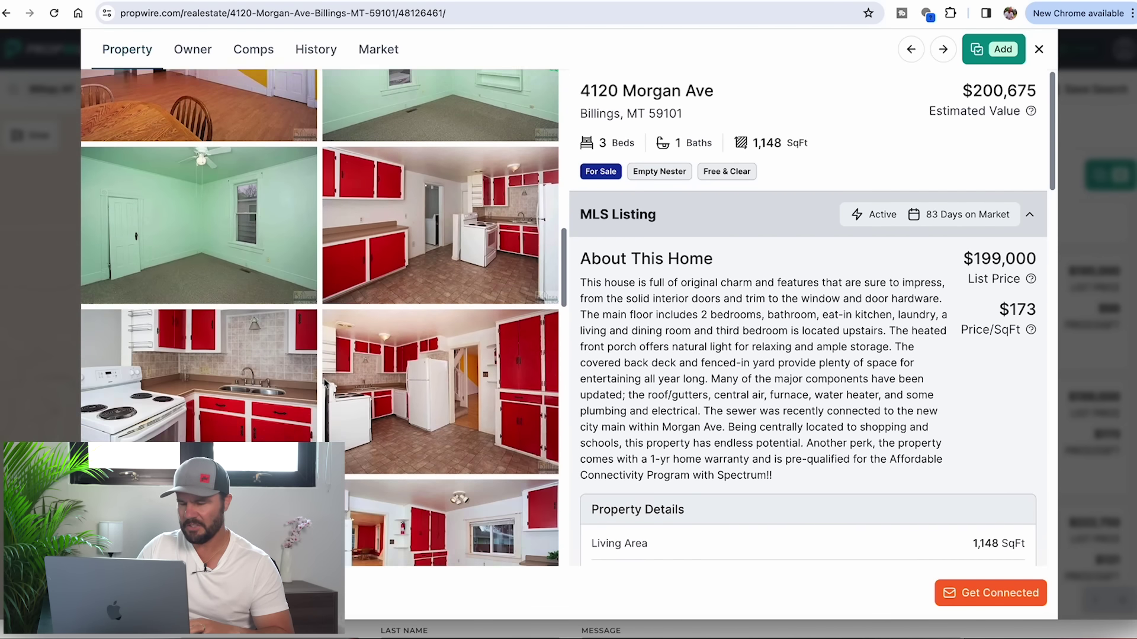
pyautogui.scroll(-5, 408, 286)
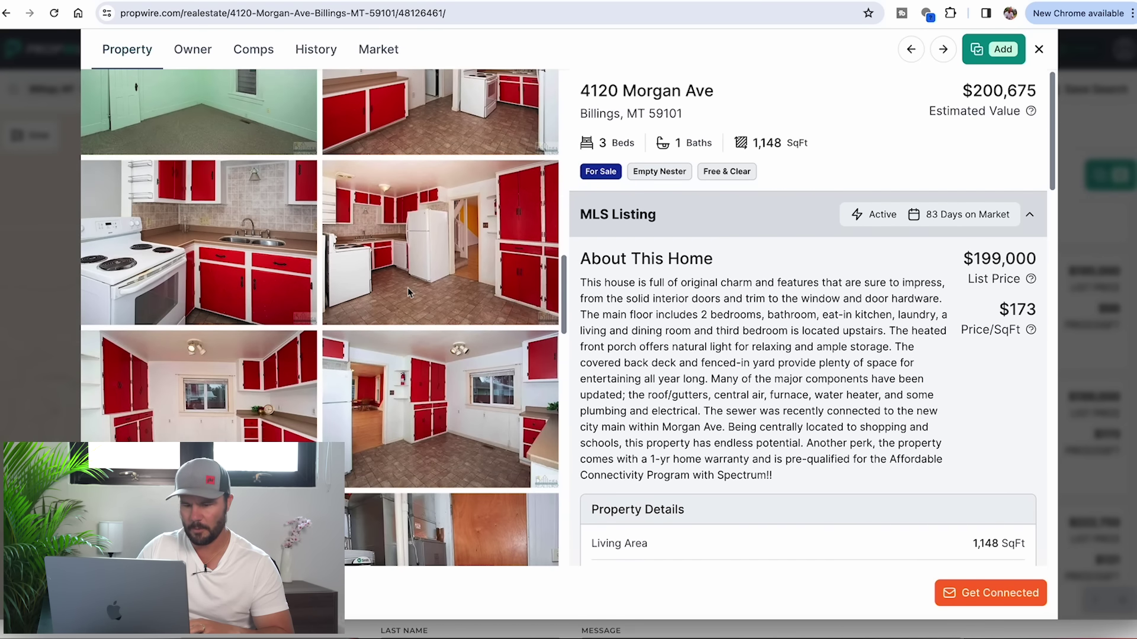
pyautogui.scroll(-7, 407, 286)
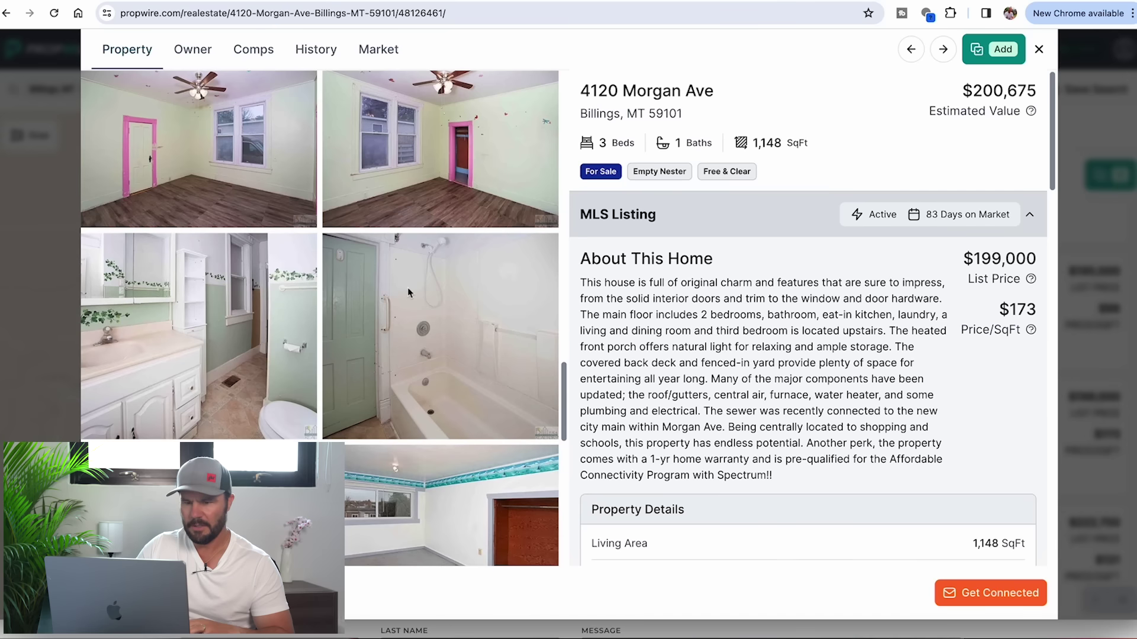
pyautogui.scroll(-3, 353, 325)
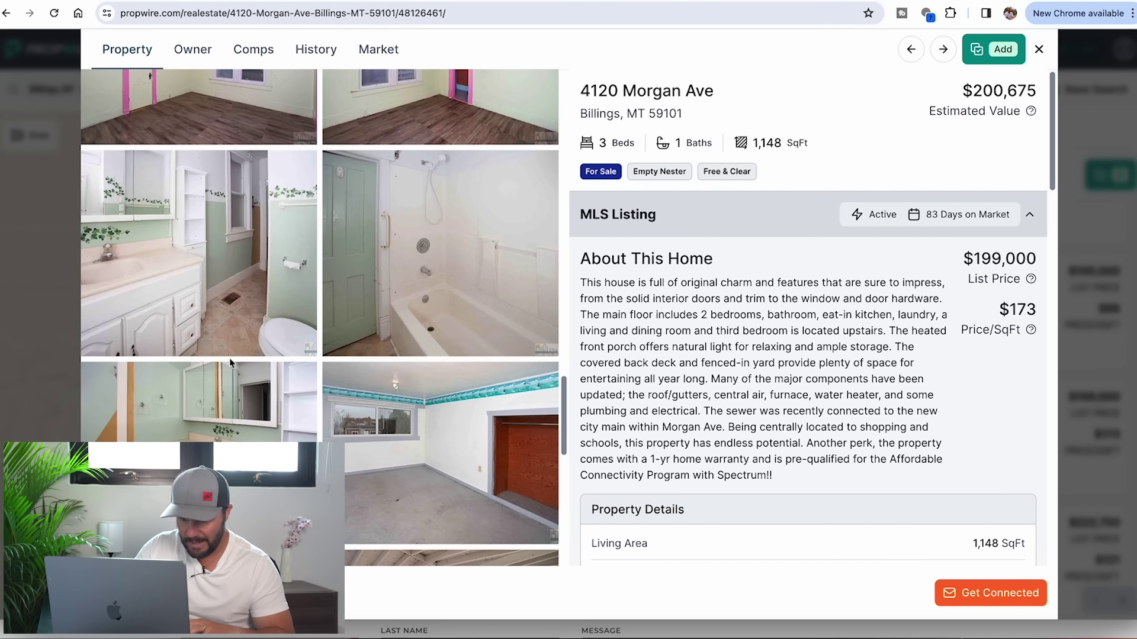
pyautogui.scroll(-4, 424, 290)
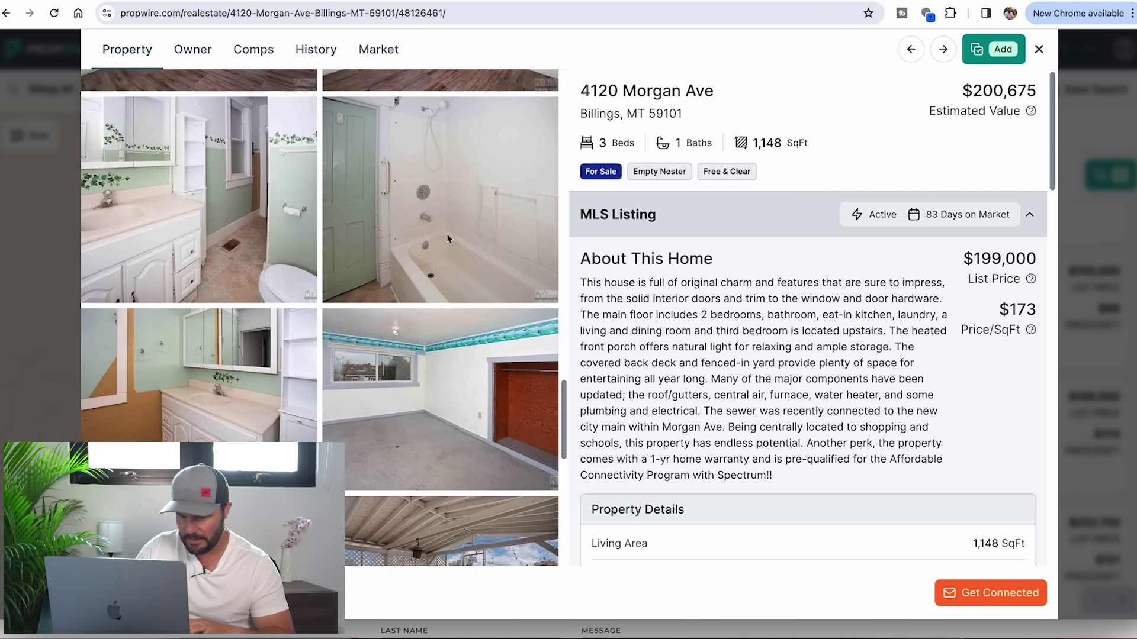
pyautogui.scroll(-4, 414, 340)
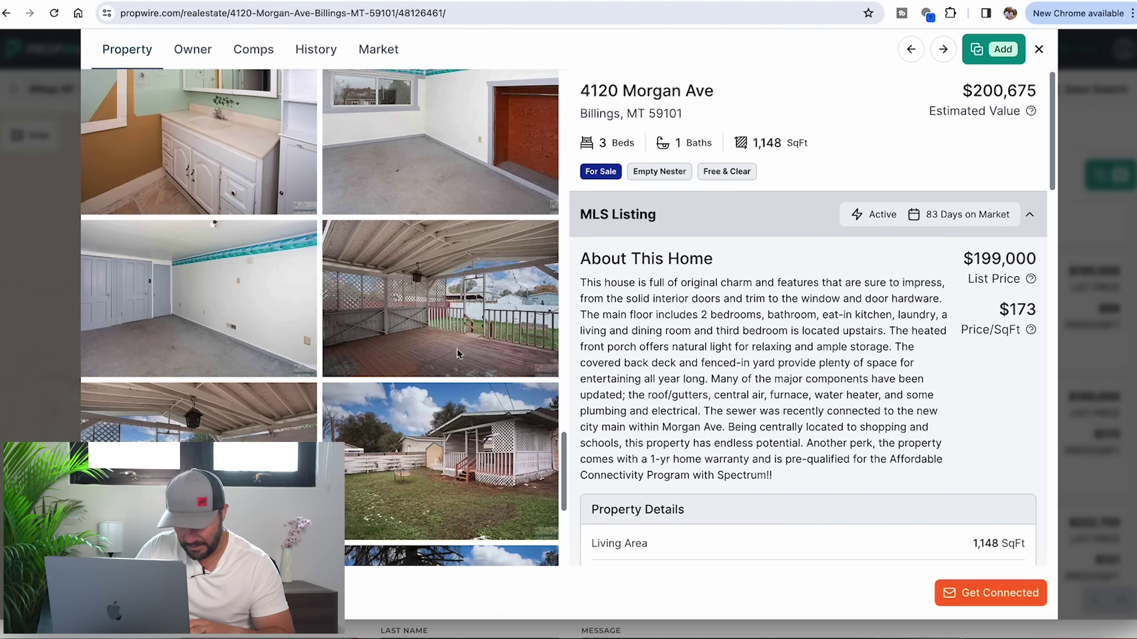
pyautogui.scroll(-4, 443, 362)
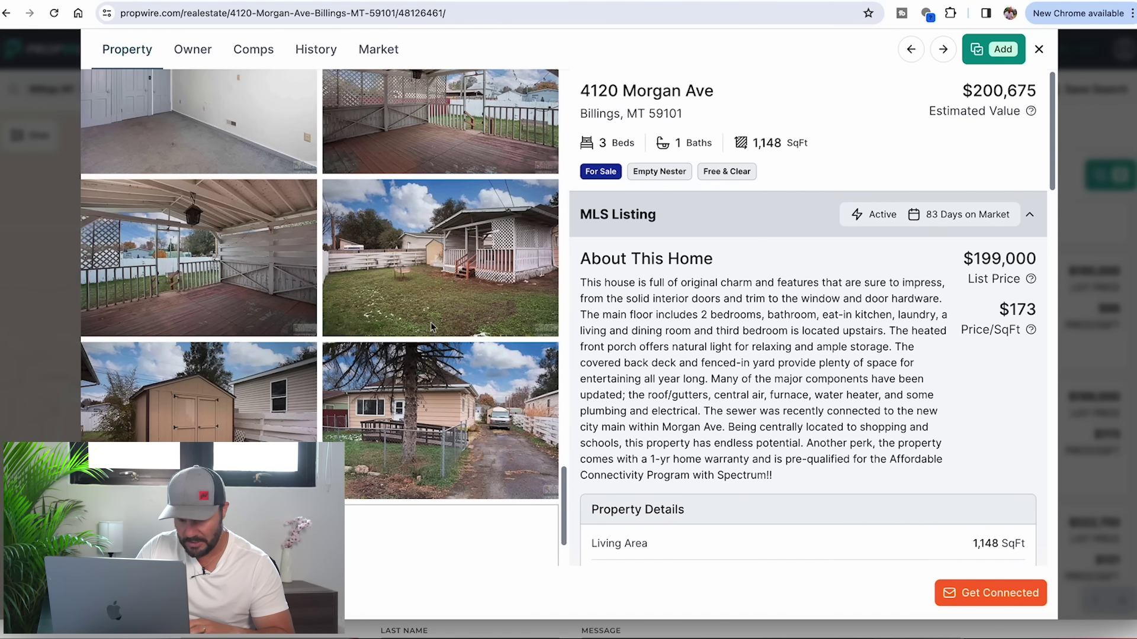
pyautogui.scroll(8, 393, 372)
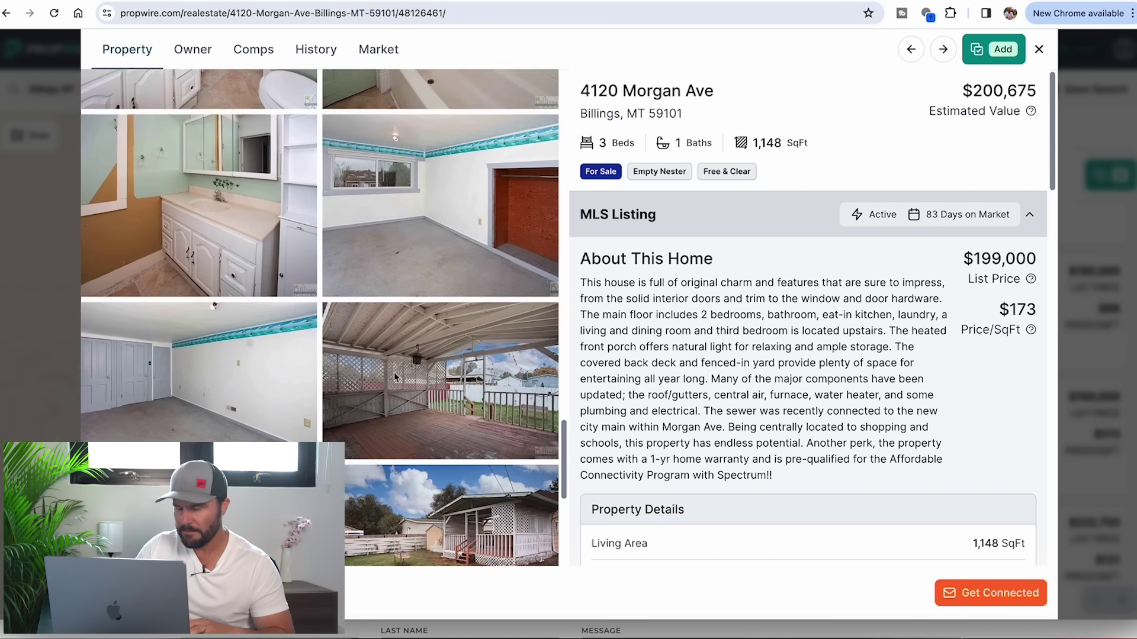
# Return to the FlipSter deal analyzer and review the closing costs, carrying costs, desired profit, wholesale fee and buy price.
pyautogui.hotkey('ctrl', 'Tab')
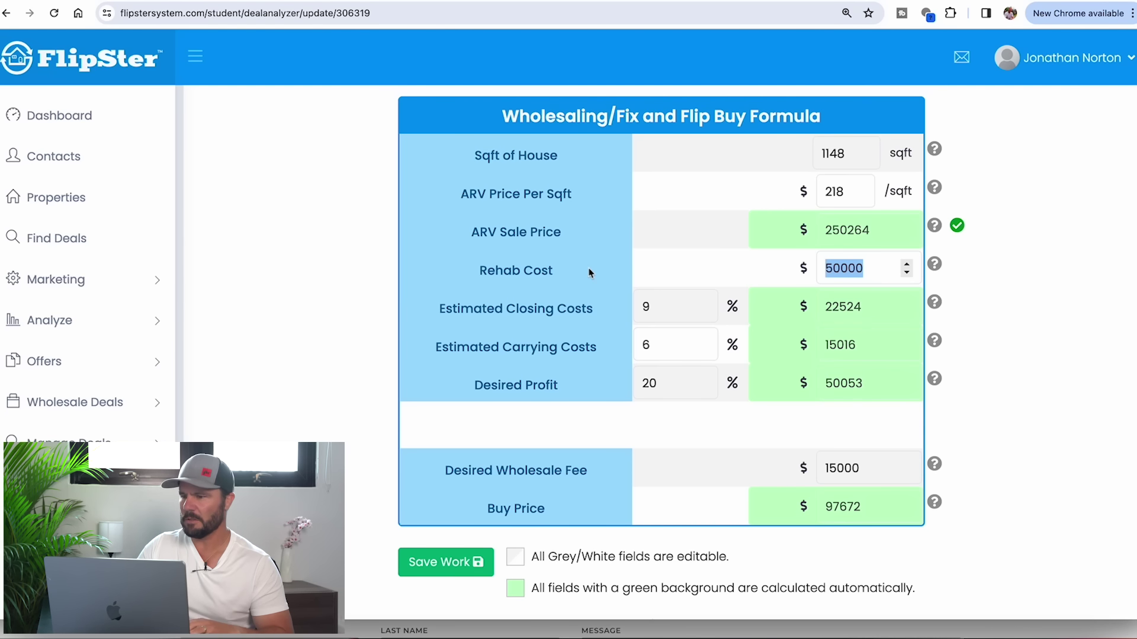
pyautogui.doubleClick(657, 308)
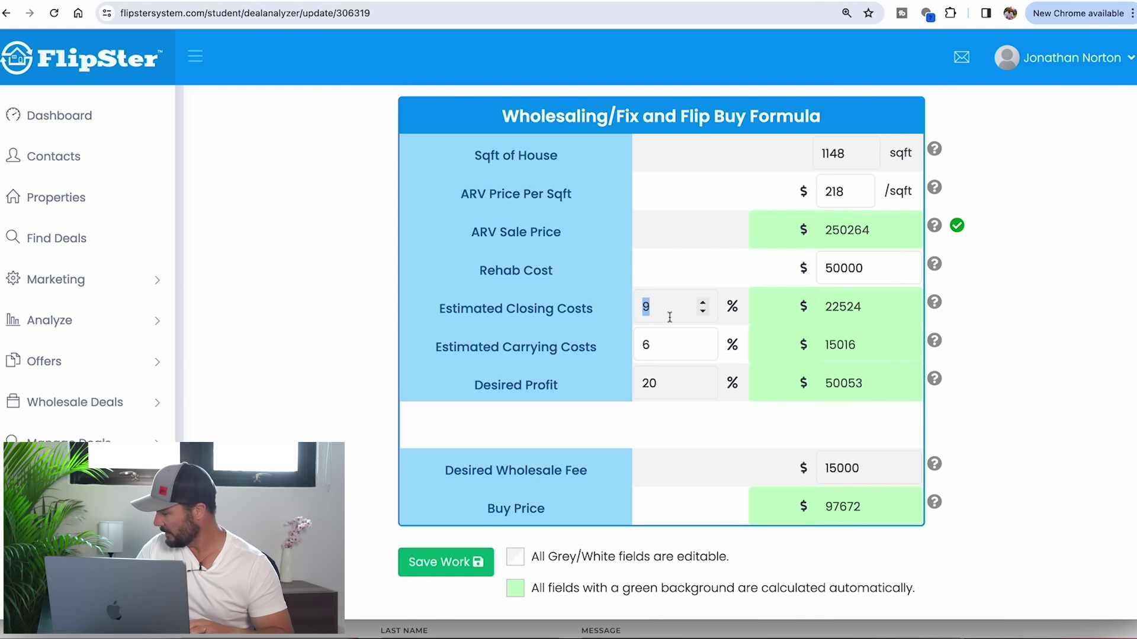
pyautogui.doubleClick(652, 343)
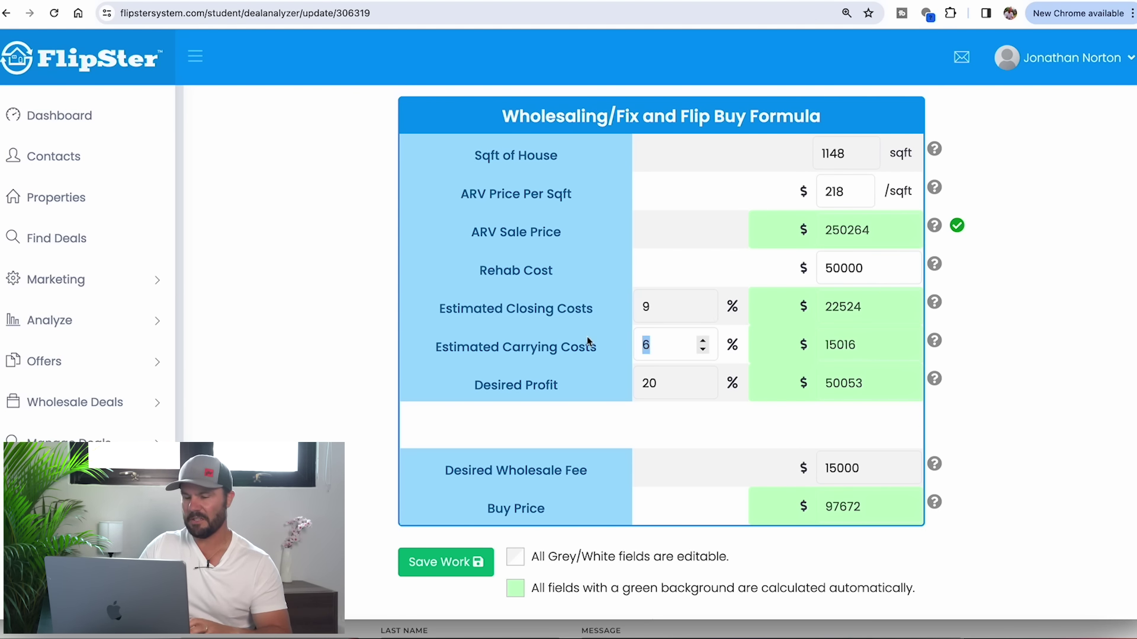
pyautogui.doubleClick(657, 379)
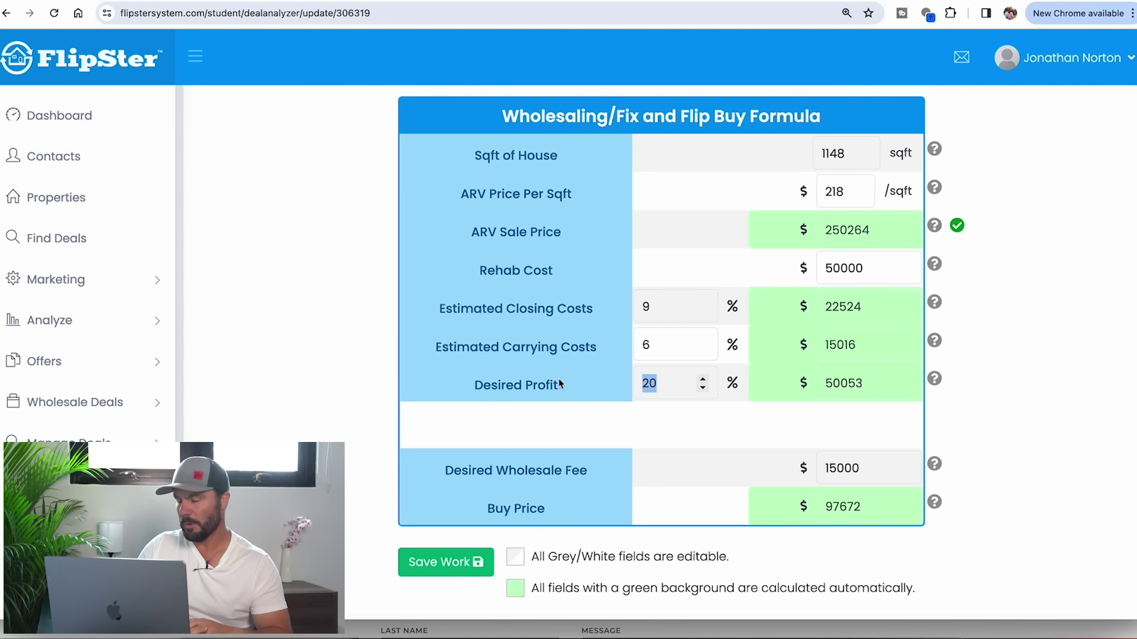
pyautogui.moveTo(868, 384); pyautogui.dragTo(763, 388)
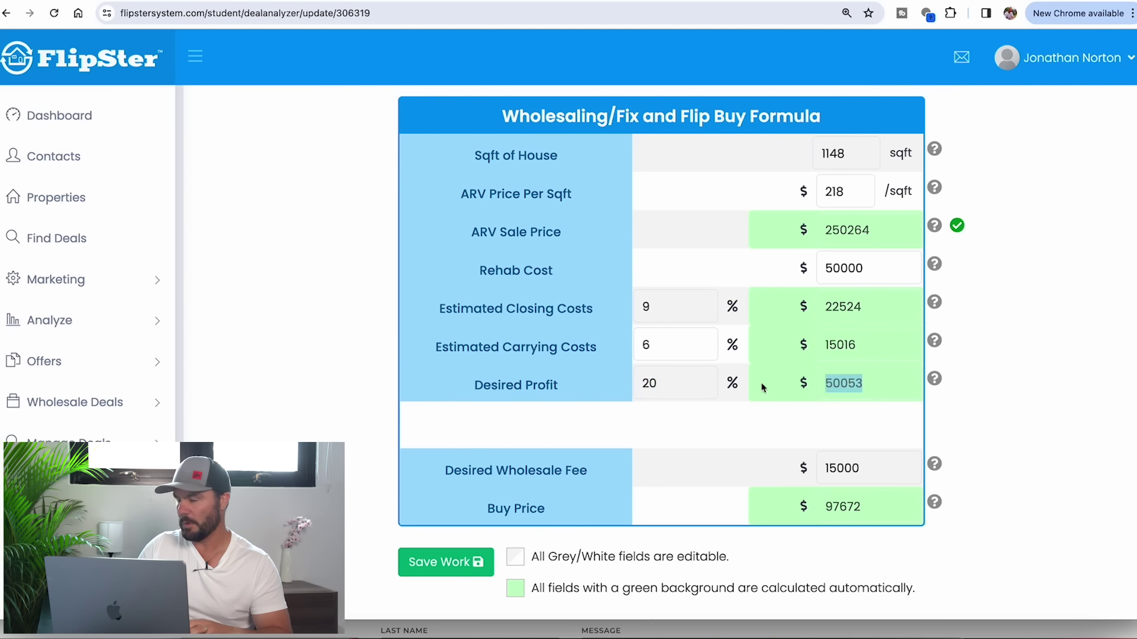
pyautogui.click(673, 383)
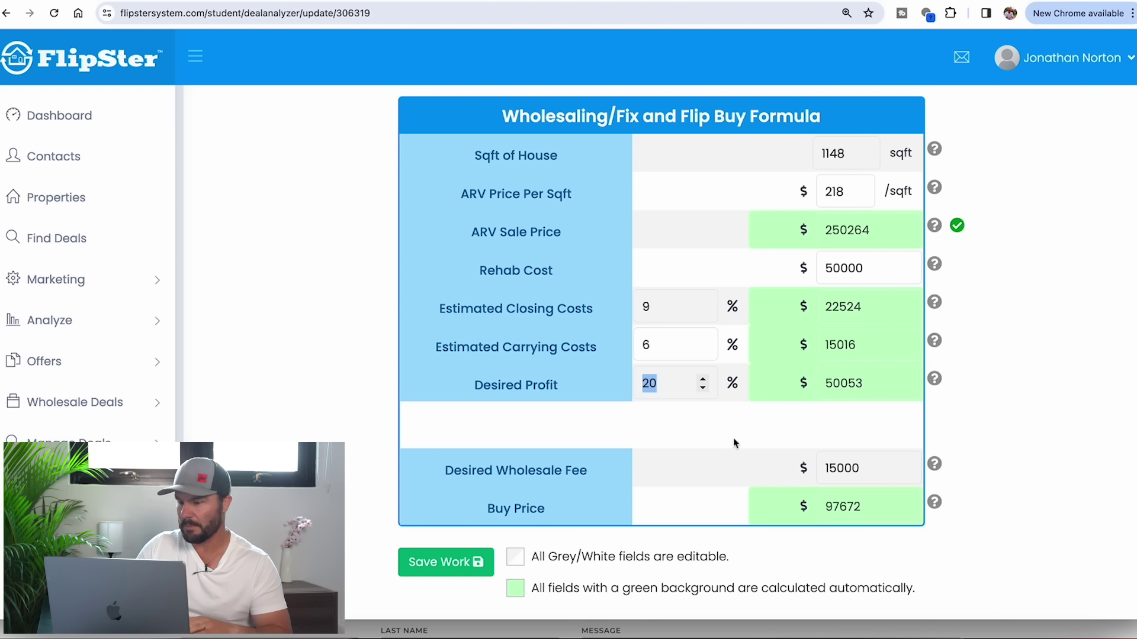
pyautogui.scroll(-1, 733, 443)
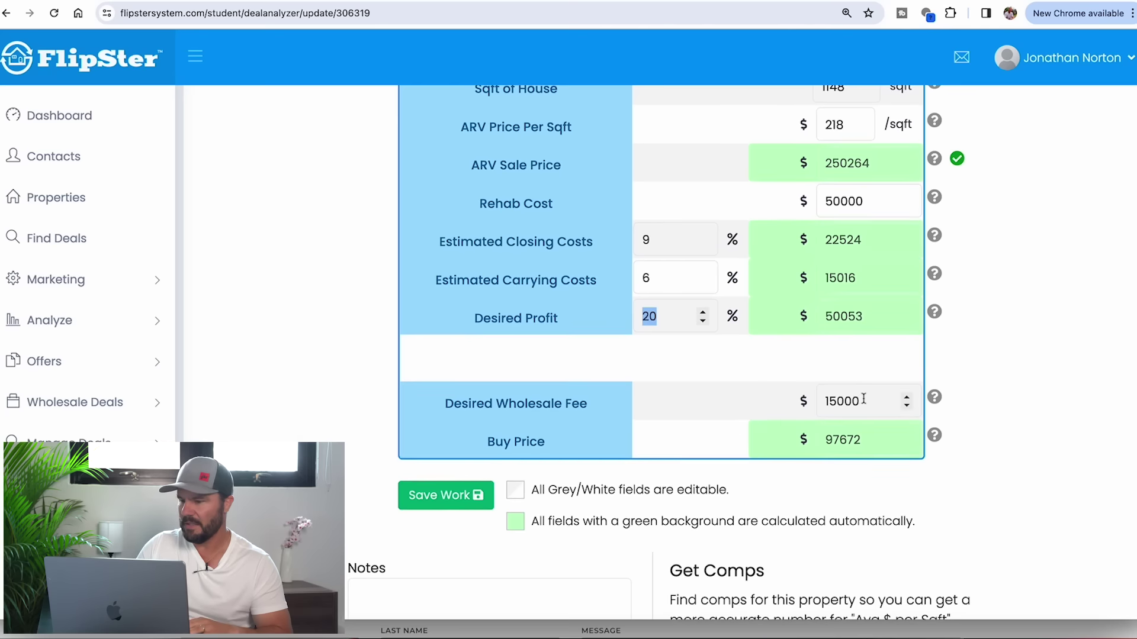
pyautogui.moveTo(864, 399); pyautogui.dragTo(788, 400)
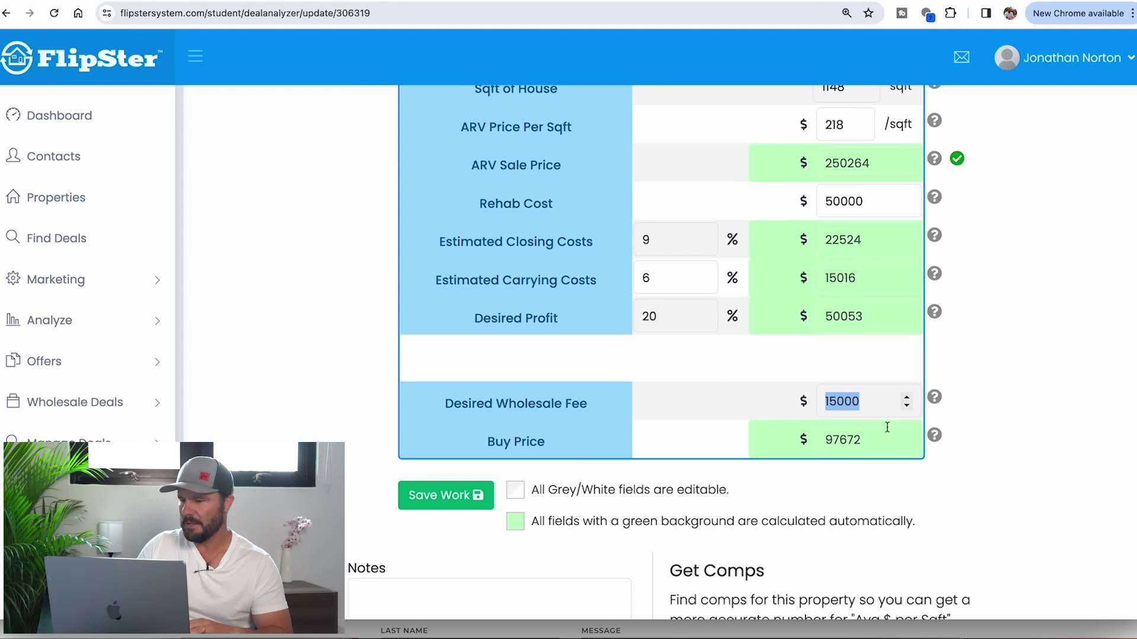
pyautogui.doubleClick(868, 435)
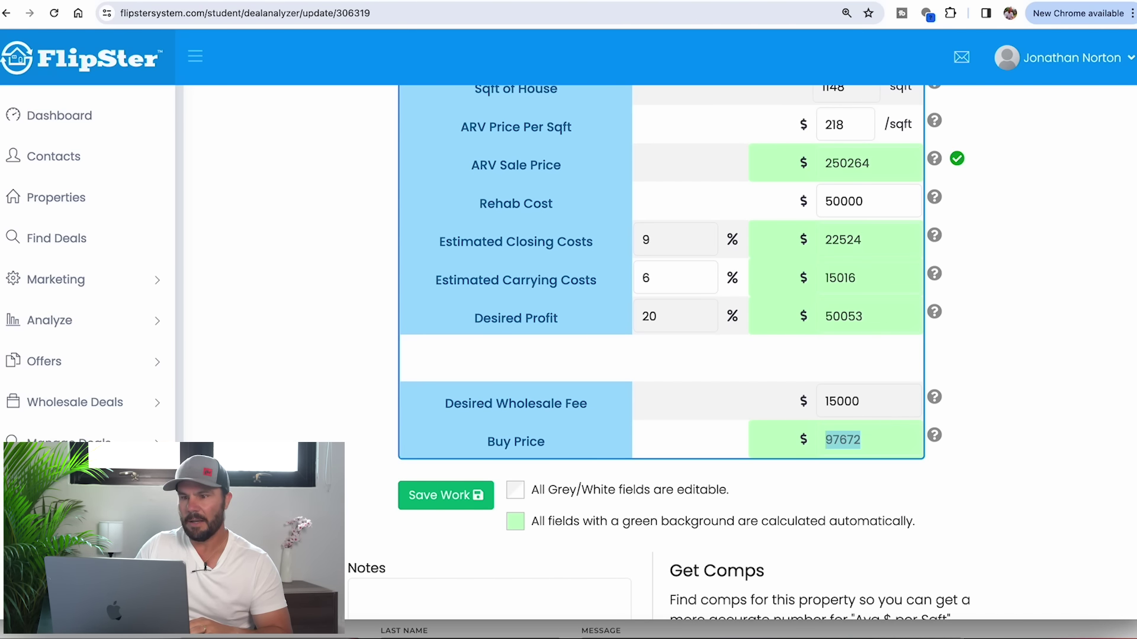
# Switch back to the Propwire listing, expand its full MLS details and look up the listing agent and broker information.
pyautogui.hotkey('ctrl', 'Tab')
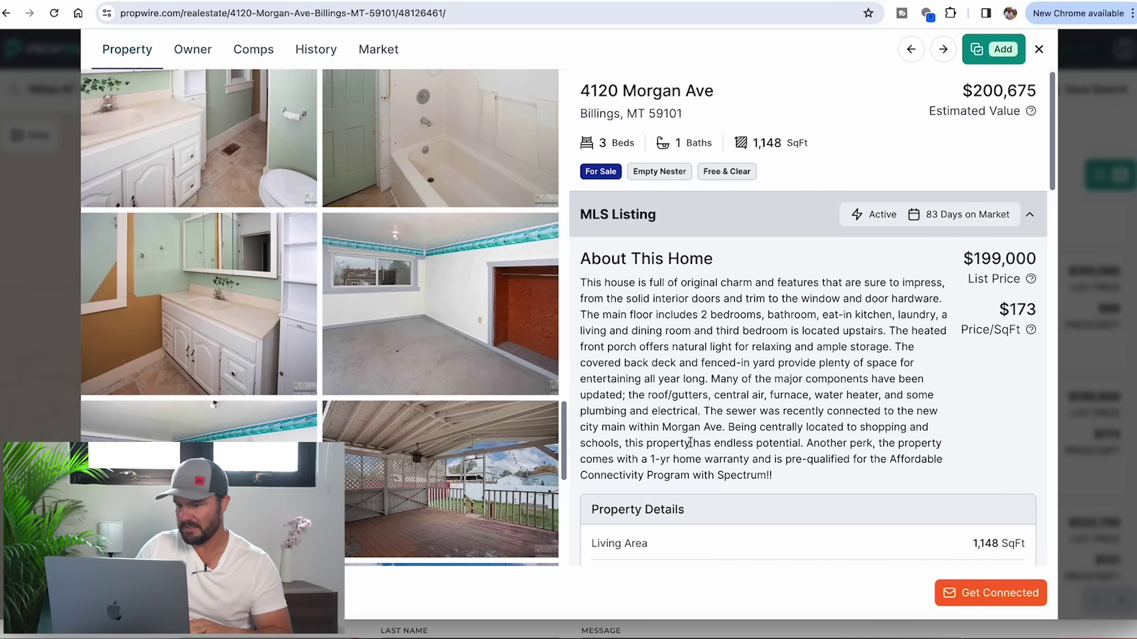
pyautogui.scroll(-6, 690, 443)
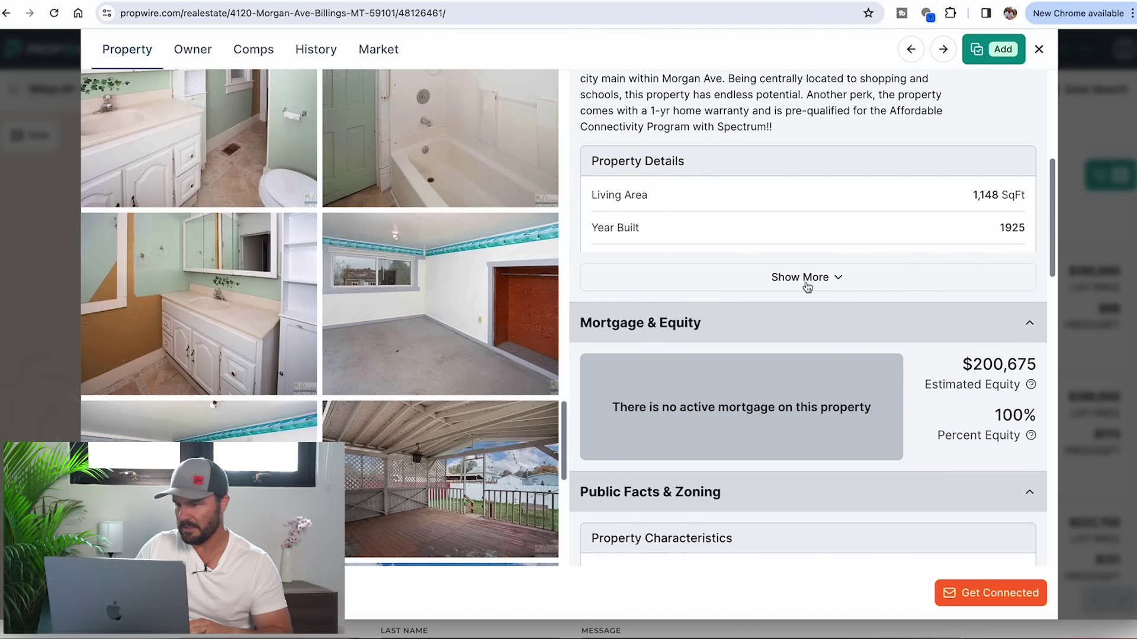
pyautogui.click(808, 286)
pyautogui.scroll(-15, 709, 379)
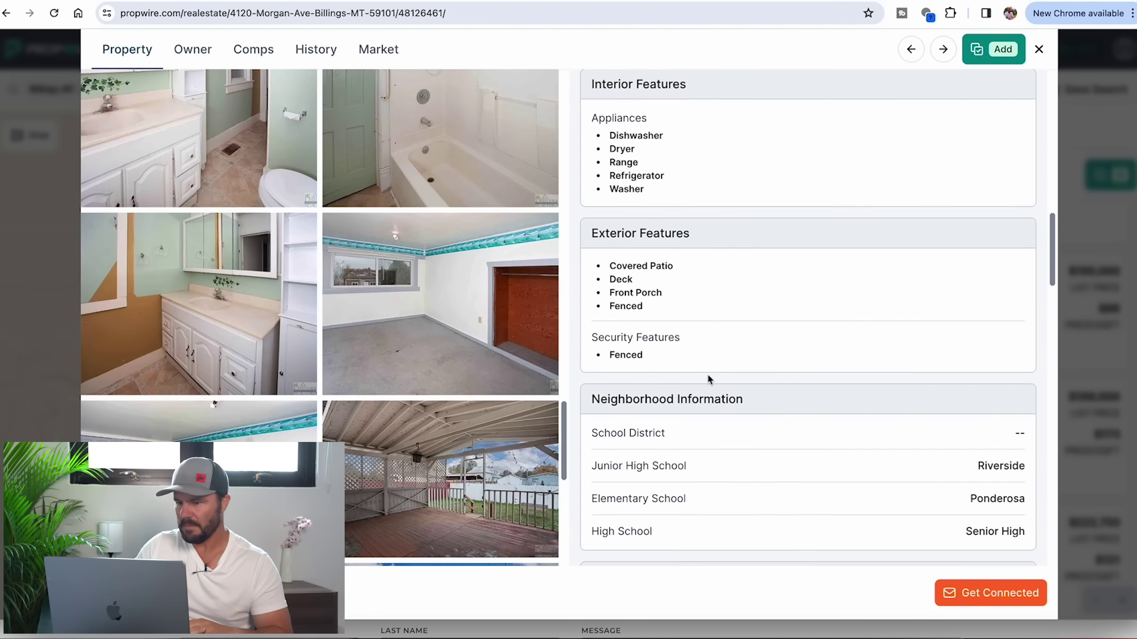
pyautogui.scroll(-1, 707, 375)
pyautogui.scroll(3, 718, 327)
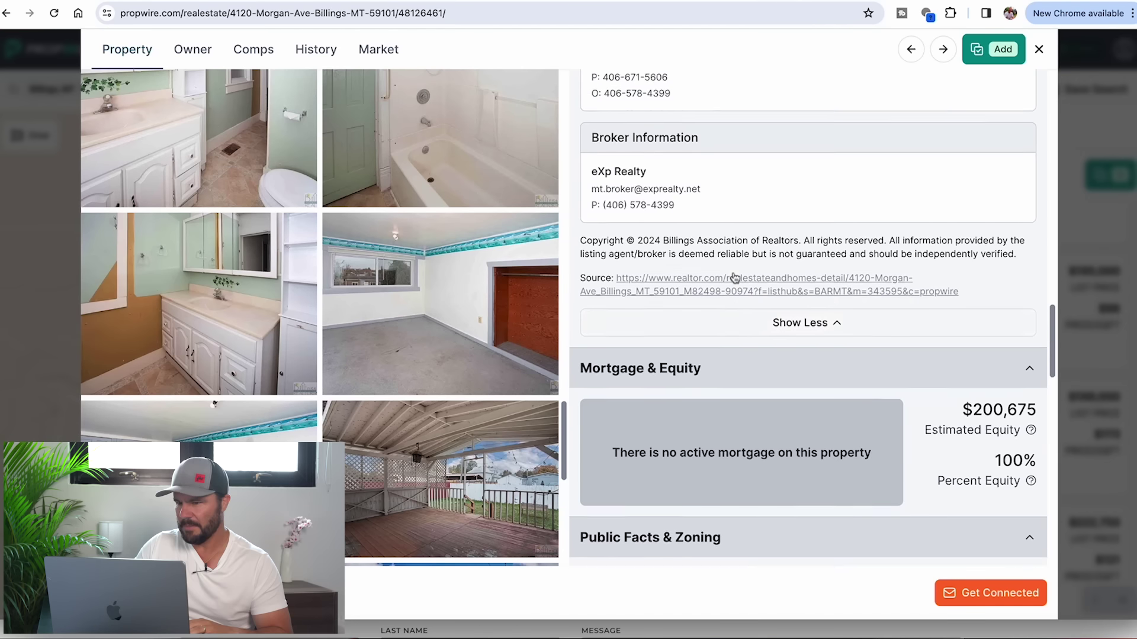
pyautogui.moveTo(671, 170); pyautogui.dragTo(594, 166)
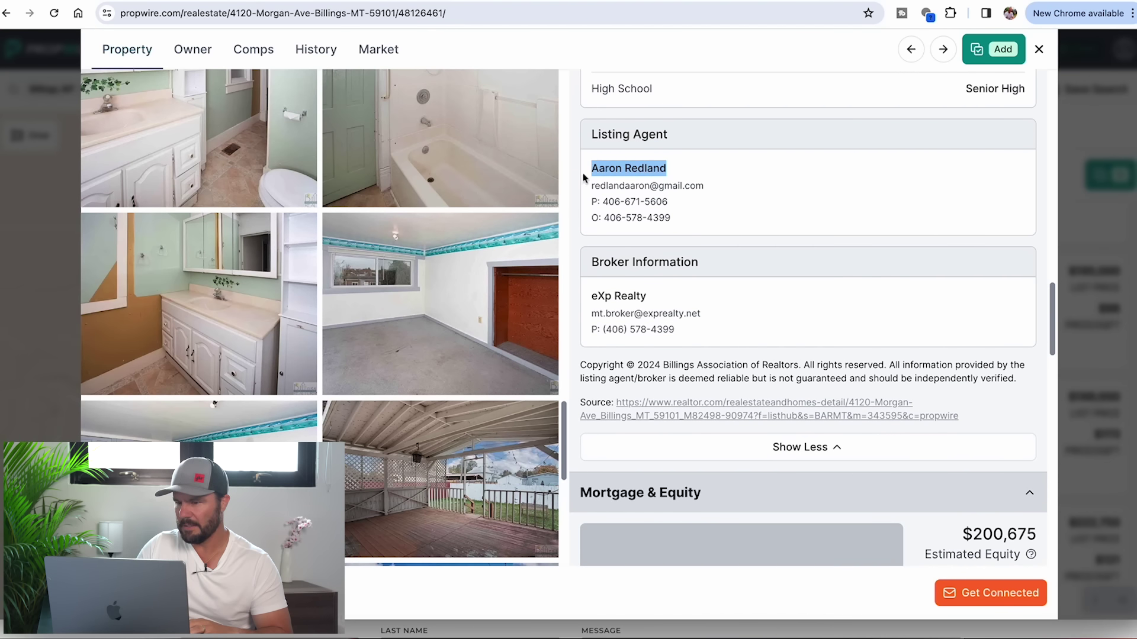
pyautogui.moveTo(648, 302); pyautogui.dragTo(574, 296)
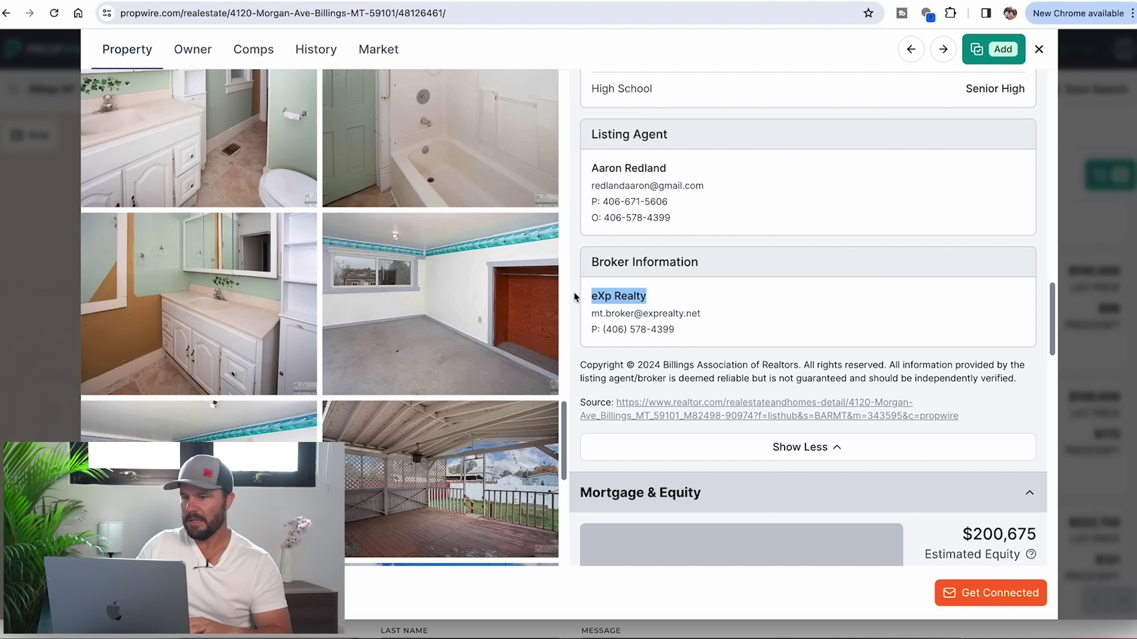